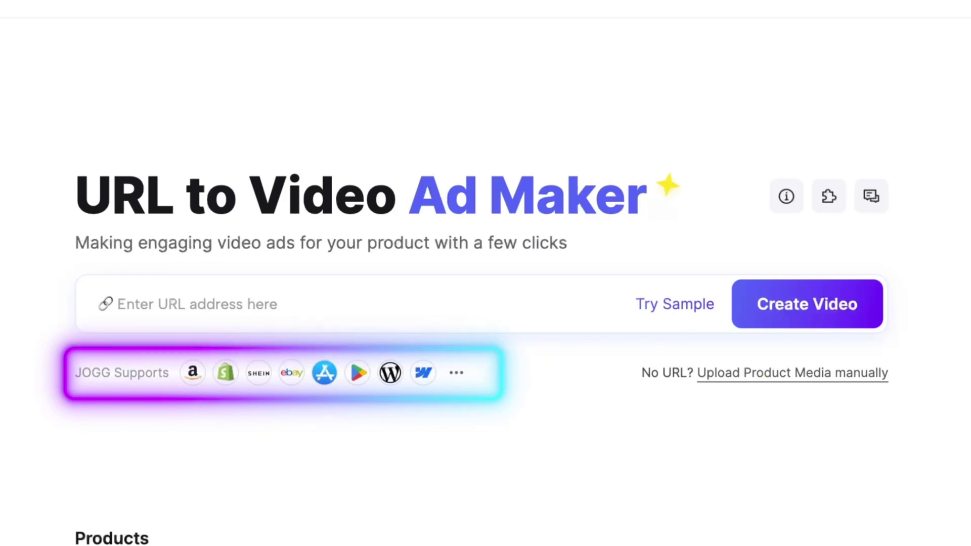
- Upload a product video manually, paste the fan's product page URL, and create the video
{"action": "left_click", "coordinate": [801, 374]}
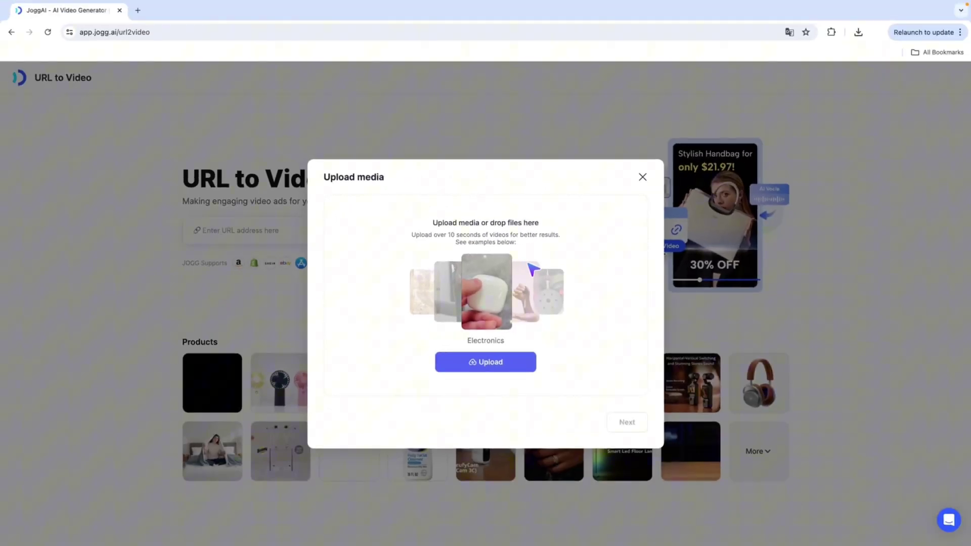
{"action": "left_click", "coordinate": [515, 369]}
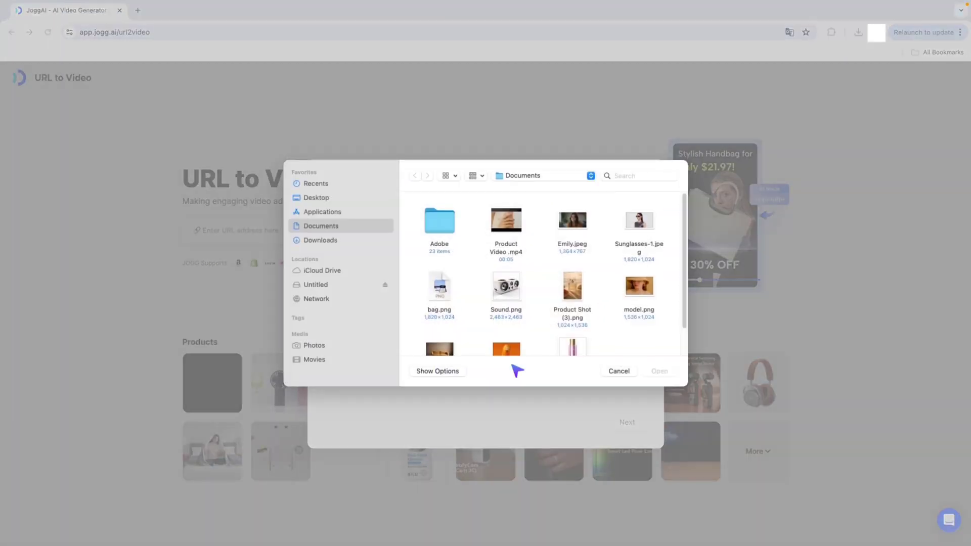
{"action": "double_click", "coordinate": [510, 223]}
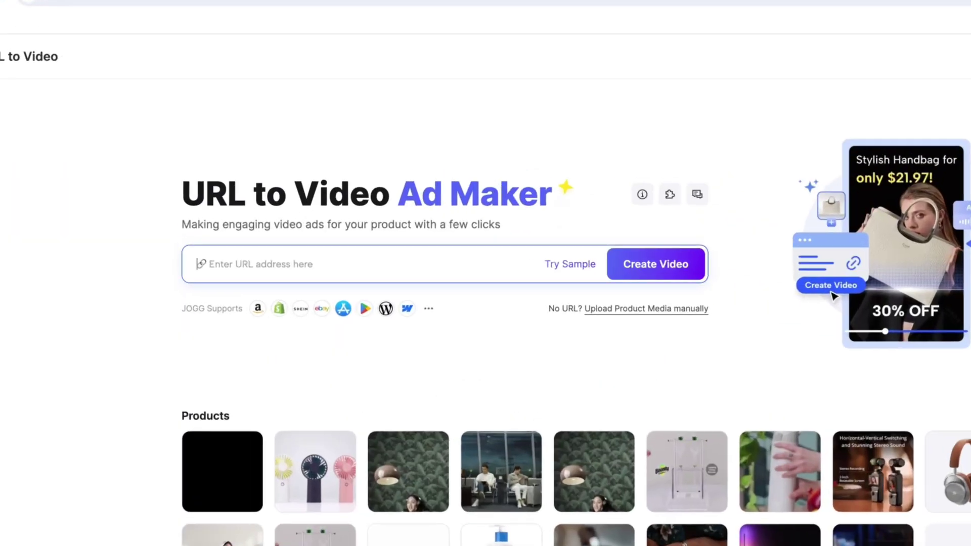
{"action": "type", "text": ":6d37ae2a-a922-4279-b268-e299840c9210&pd_rd_i=B07QMC6SN9&th=1"}
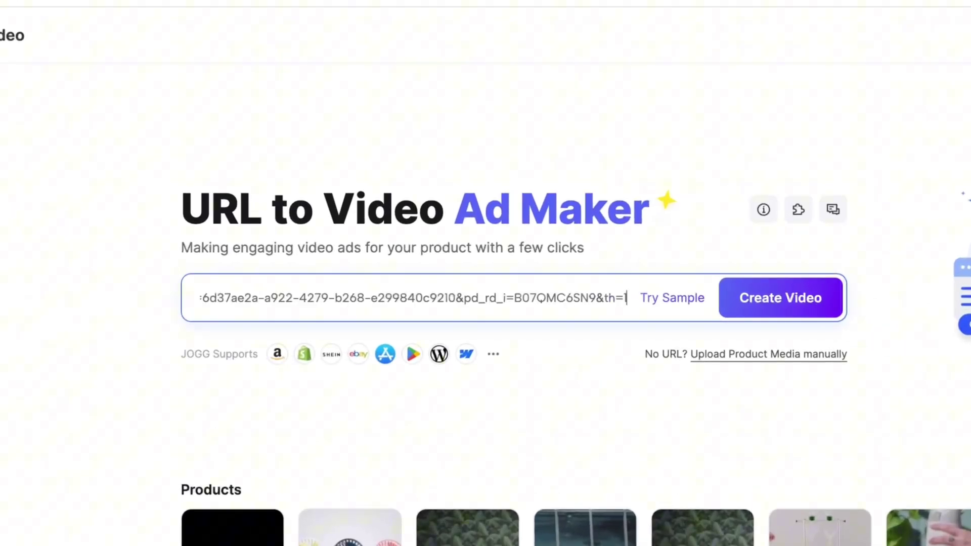
{"action": "left_click", "coordinate": [823, 308]}
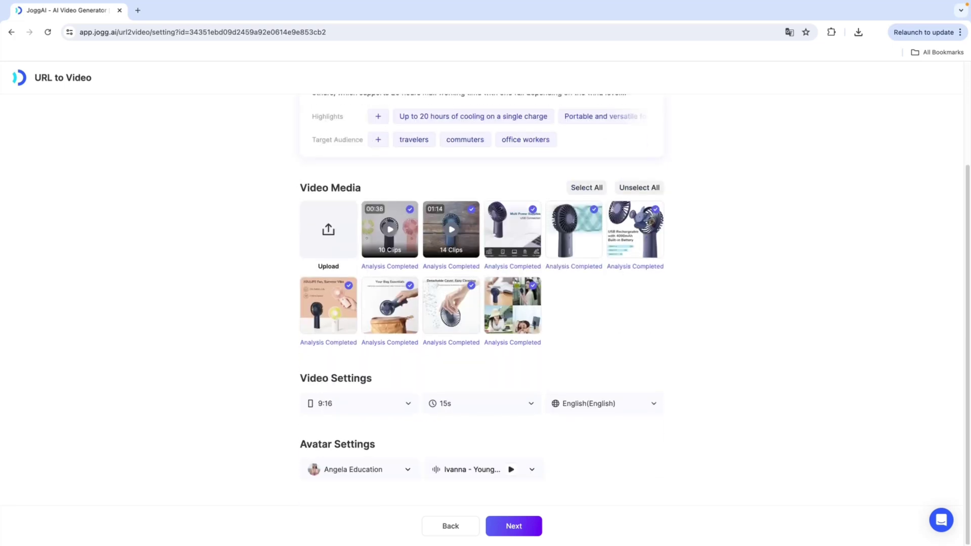
- Review the AI-written scripts, switch to Use Your Own Script, and launch video generation
{"action": "left_click", "coordinate": [520, 526]}
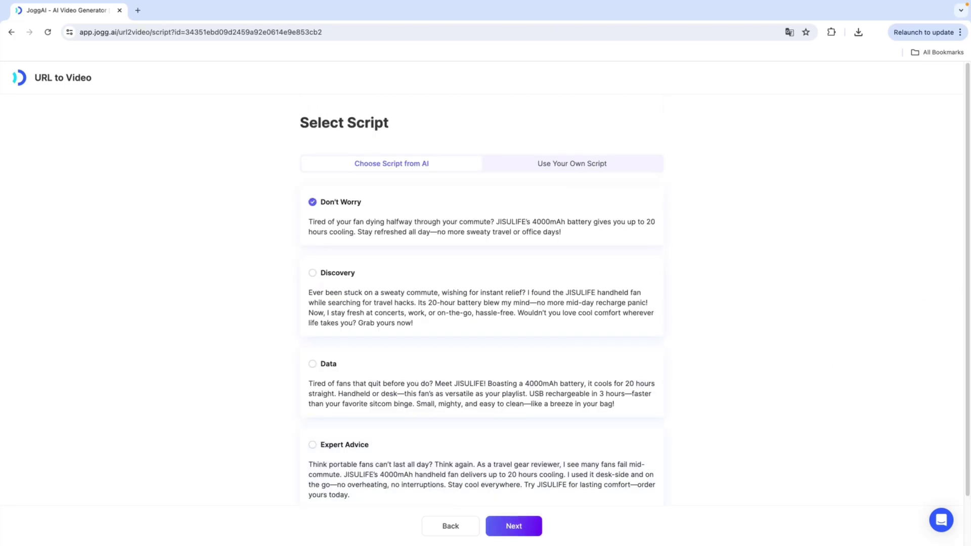
{"action": "scroll", "coordinate": [481, 303], "scroll_direction": "down", "scroll_amount": 1}
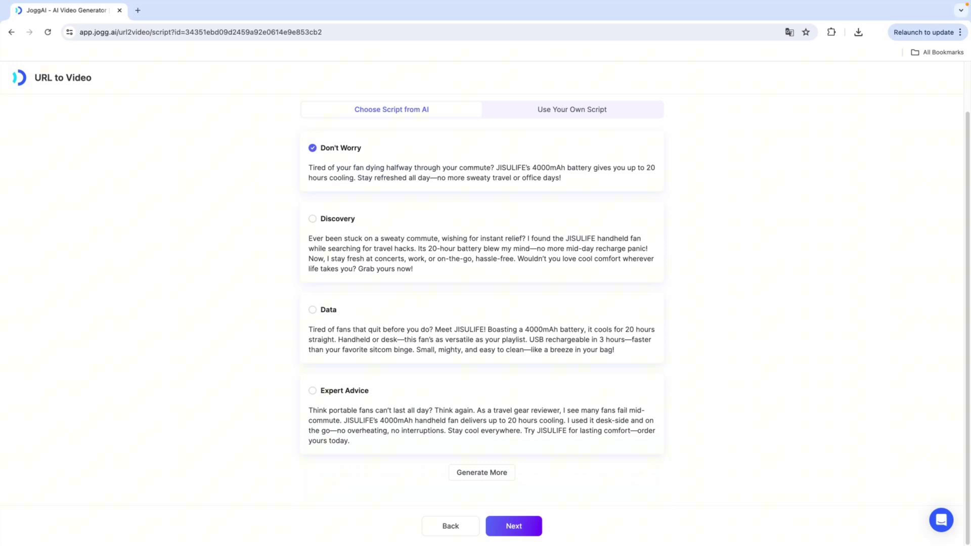
{"action": "scroll", "coordinate": [495, 475], "scroll_direction": "down", "scroll_amount": 3}
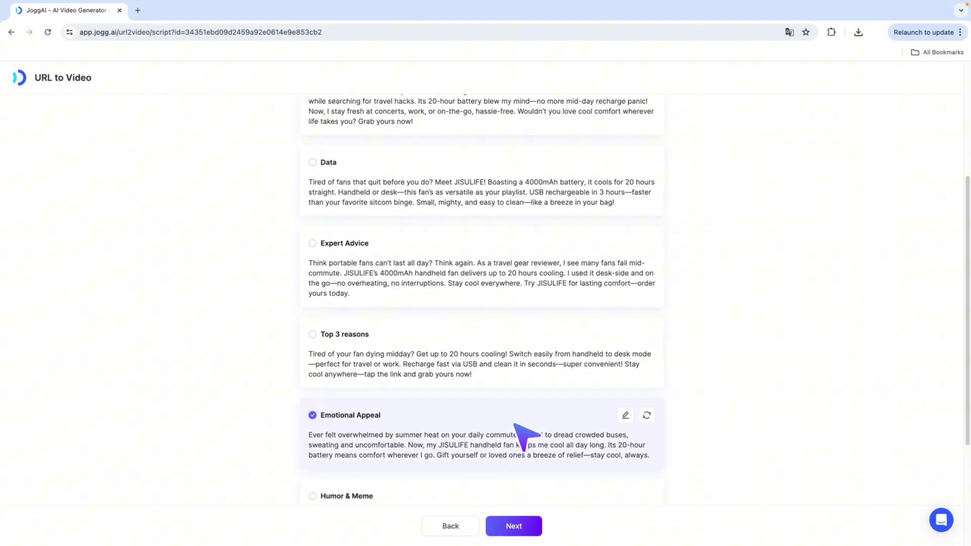
{"action": "scroll", "coordinate": [523, 434], "scroll_direction": "up", "scroll_amount": 4}
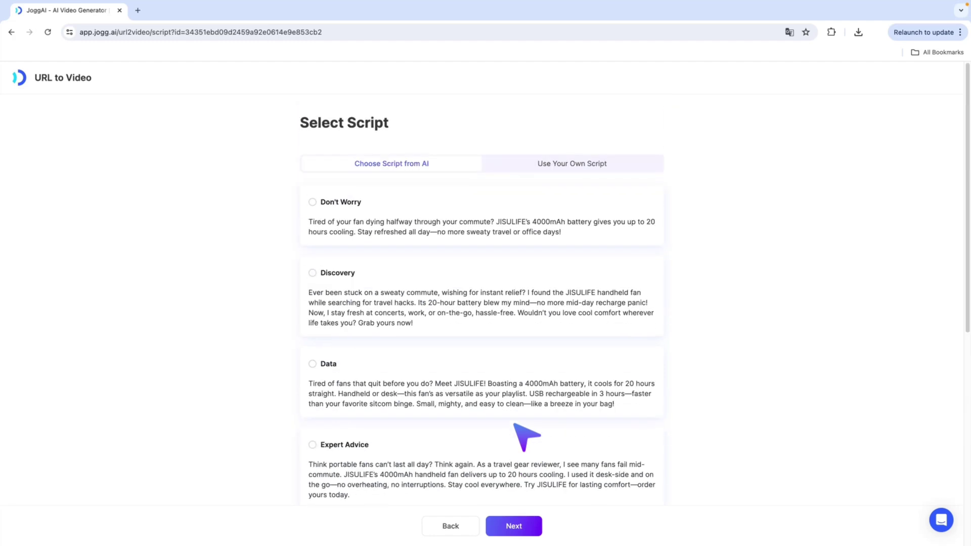
{"action": "left_click", "coordinate": [623, 165]}
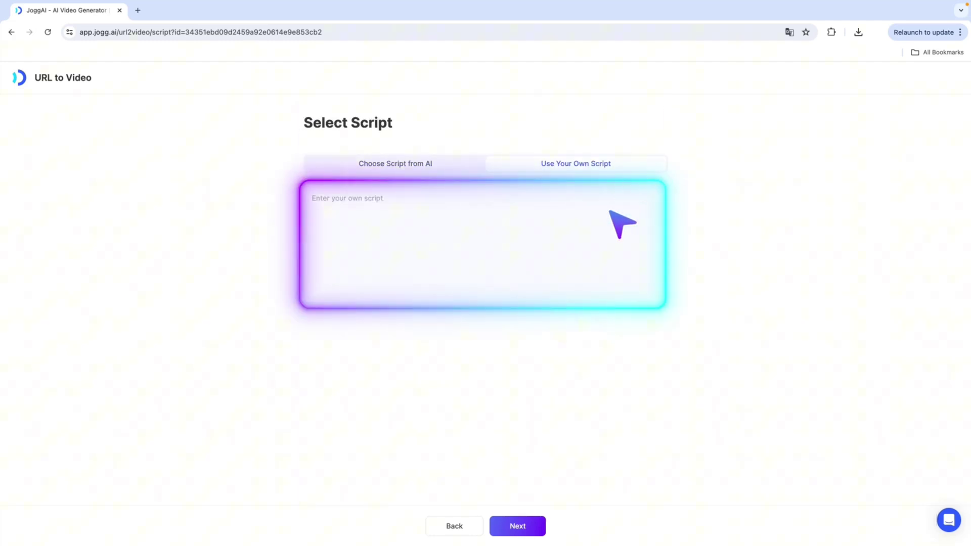
{"action": "left_click", "coordinate": [526, 526]}
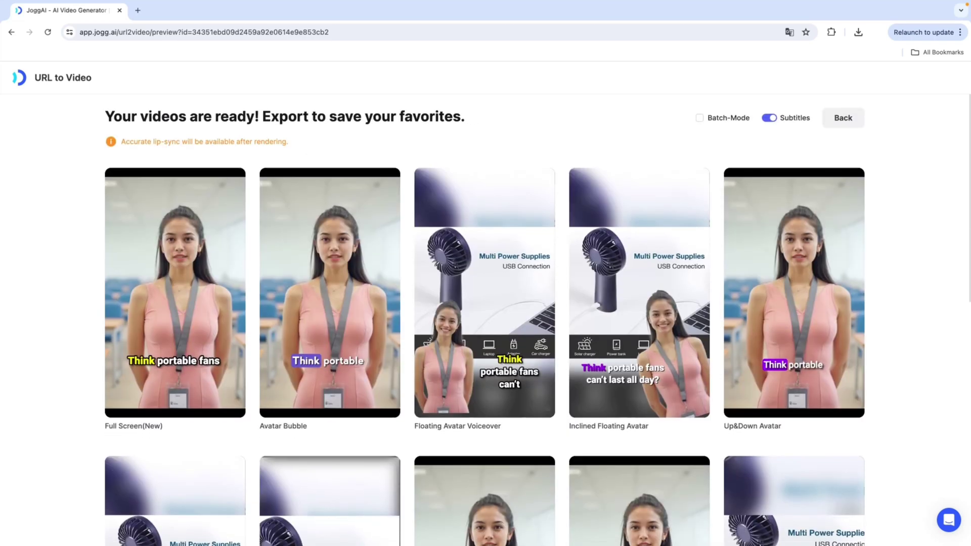
- Scroll through the generated fan ad's layout variations in the preview grid
{"action": "scroll", "coordinate": [484, 319], "scroll_direction": "down", "scroll_amount": 3}
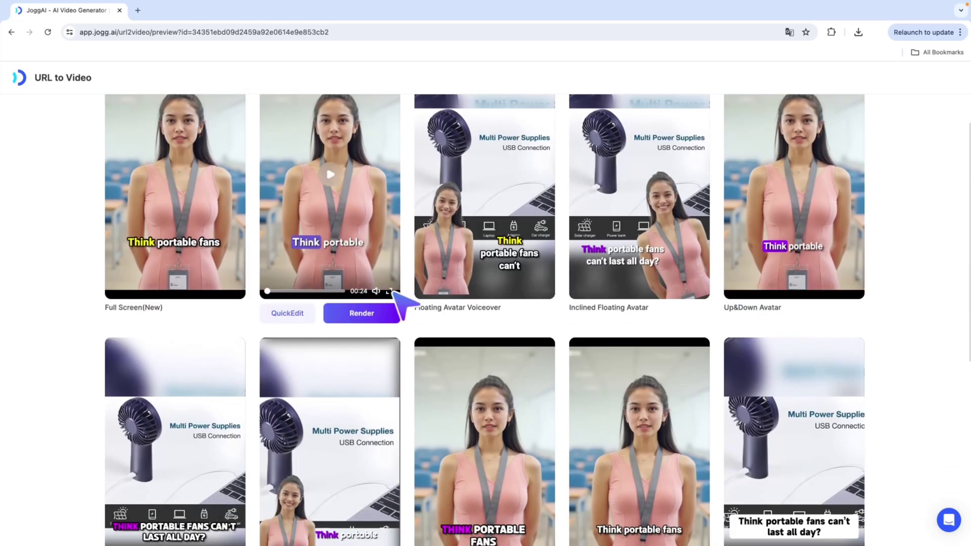
{"action": "mouse_move", "coordinate": [221, 310]}
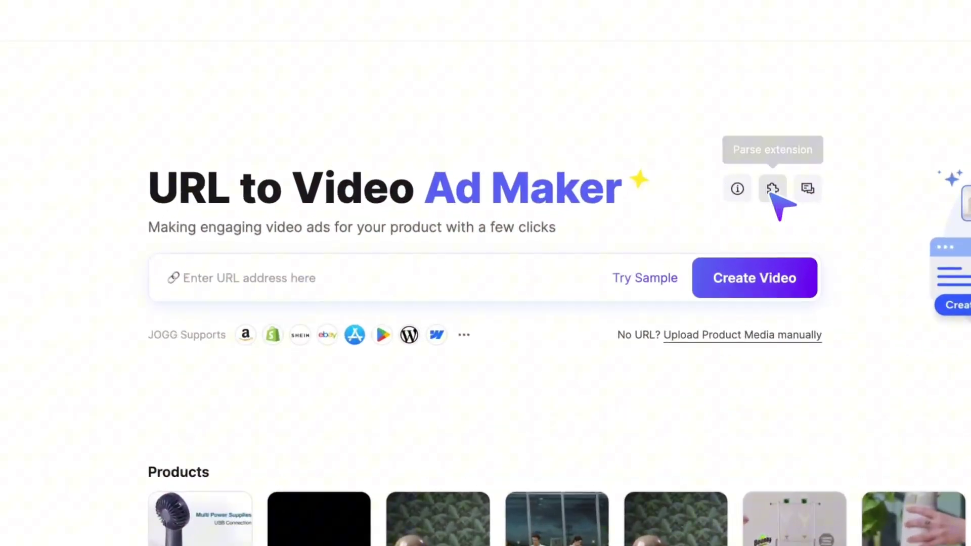
- Convert the open Amazon product page to a video with the JoggAI Chrome extension
{"action": "left_click", "coordinate": [540, 180]}
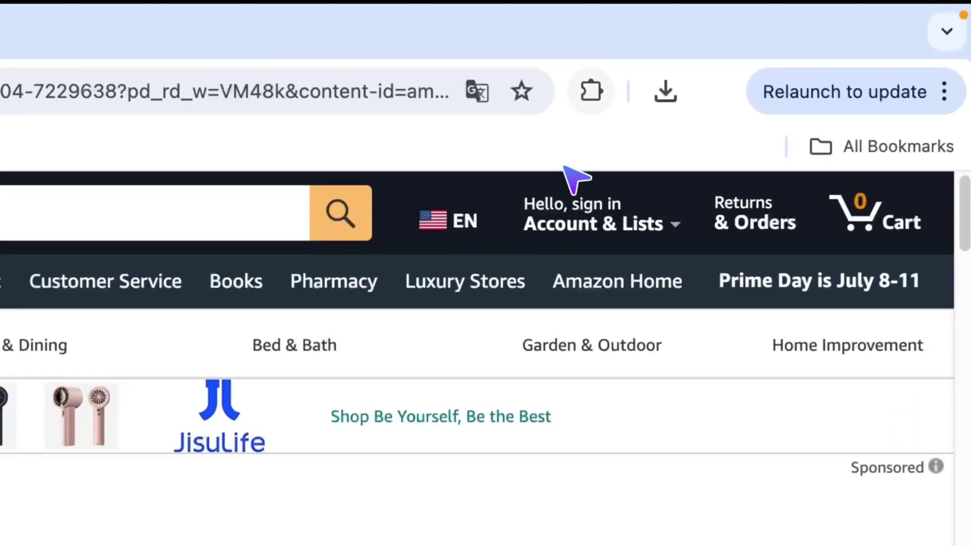
{"action": "left_click", "coordinate": [831, 32]}
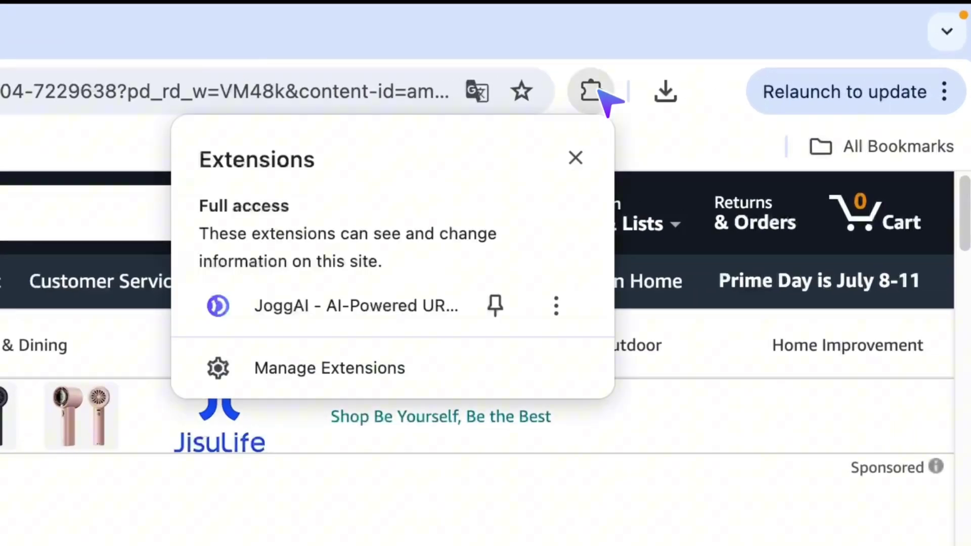
{"action": "left_click", "coordinate": [354, 305]}
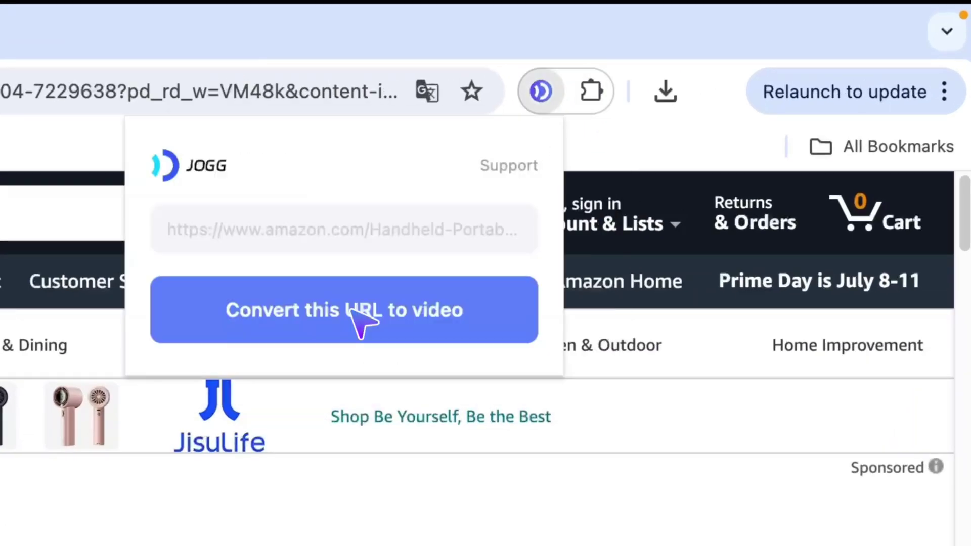
{"action": "left_click", "coordinate": [361, 322]}
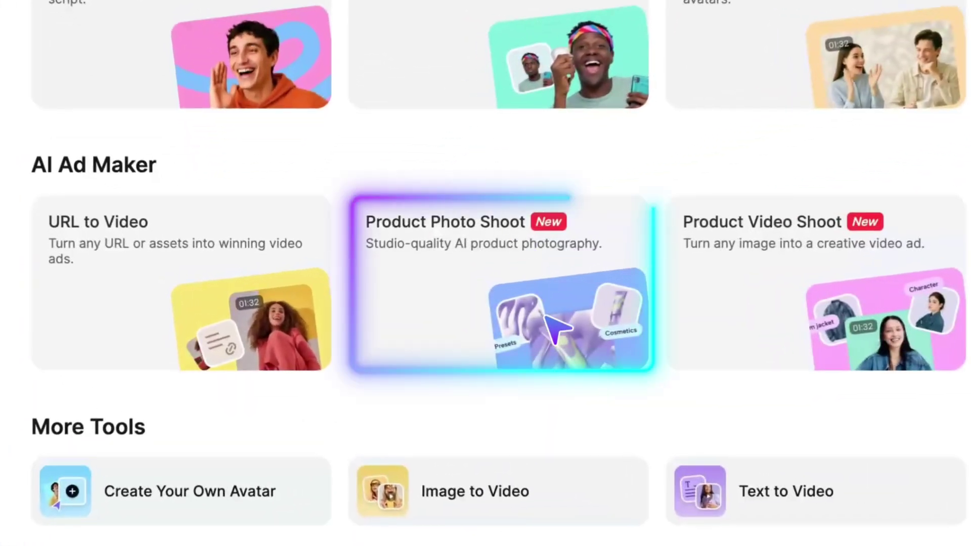
- Upload the orange soda can image and generate a 2:3 shot from a Beverages preset
{"action": "left_click", "coordinate": [521, 253]}
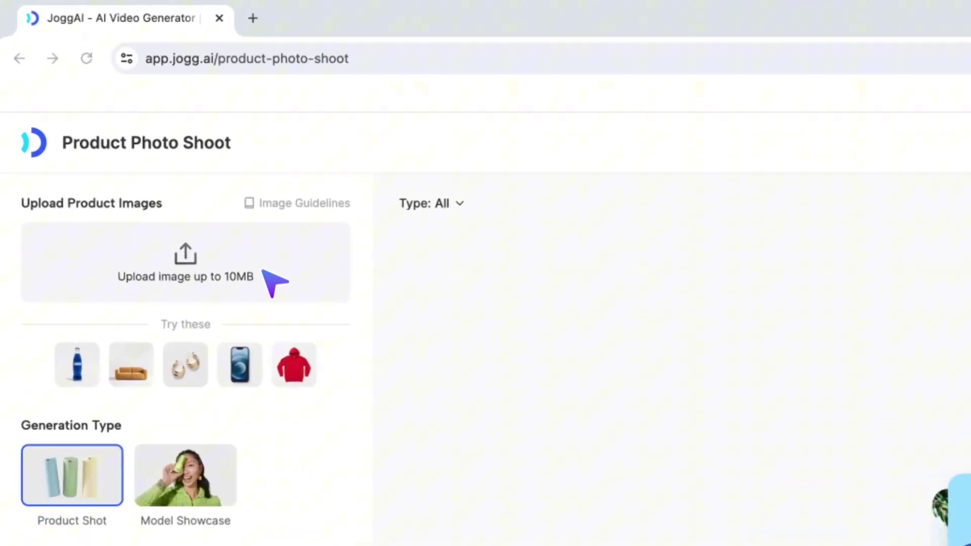
{"action": "left_click", "coordinate": [263, 275]}
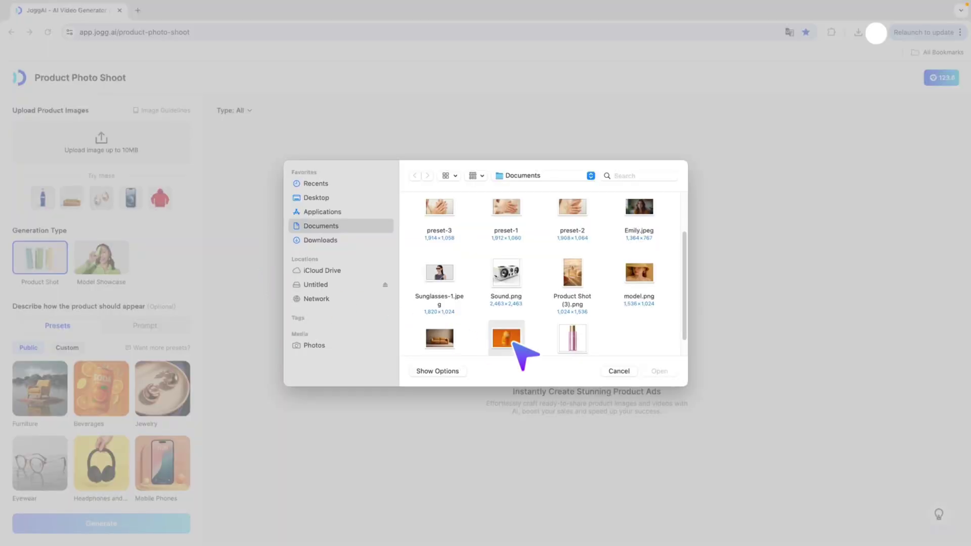
{"action": "double_click", "coordinate": [506, 337]}
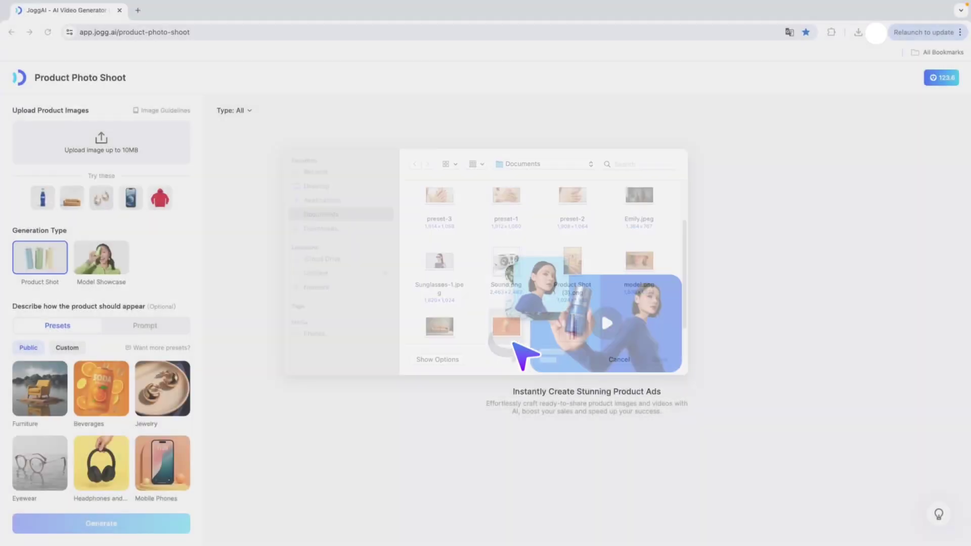
{"action": "left_click", "coordinate": [101, 392]}
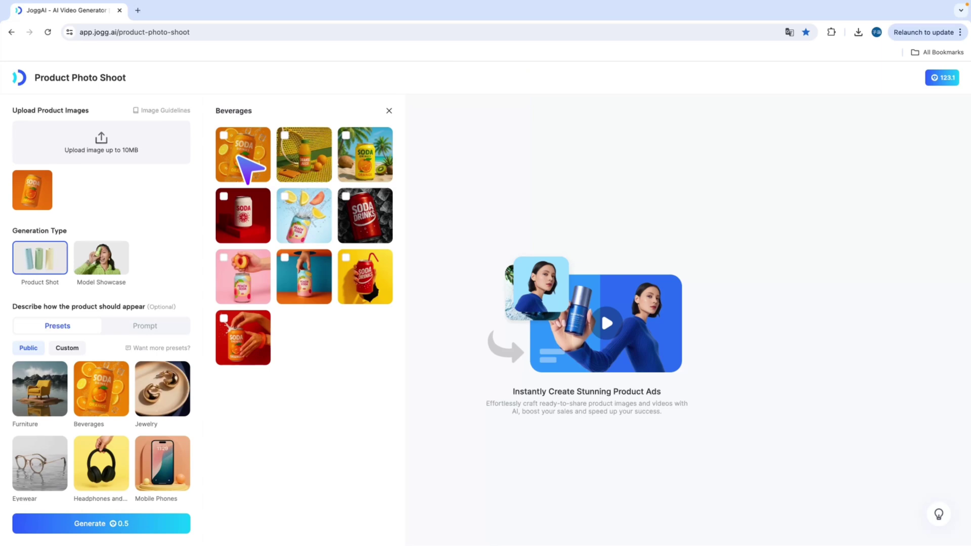
{"action": "scroll", "coordinate": [146, 399], "scroll_direction": "down", "scroll_amount": 4}
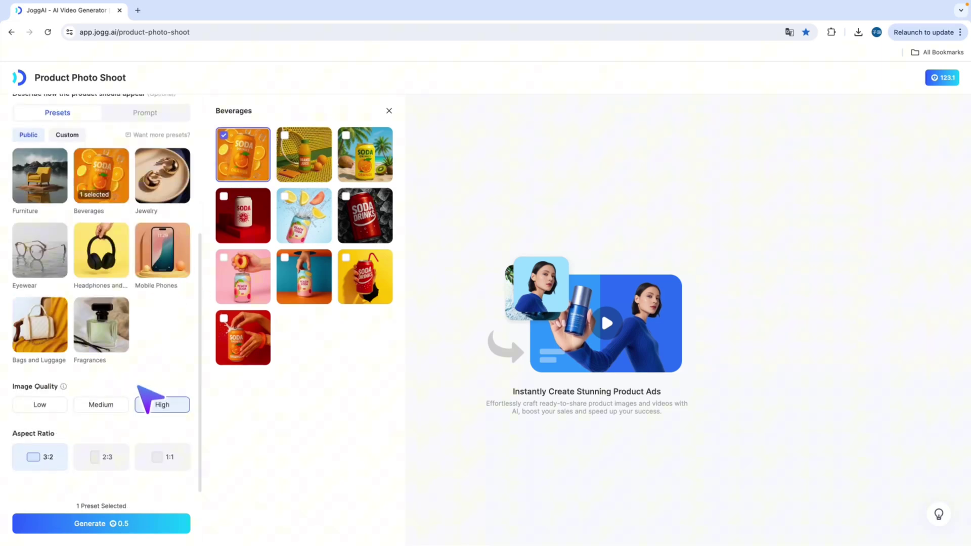
{"action": "left_click", "coordinate": [106, 461]}
{"action": "left_click", "coordinate": [153, 524]}
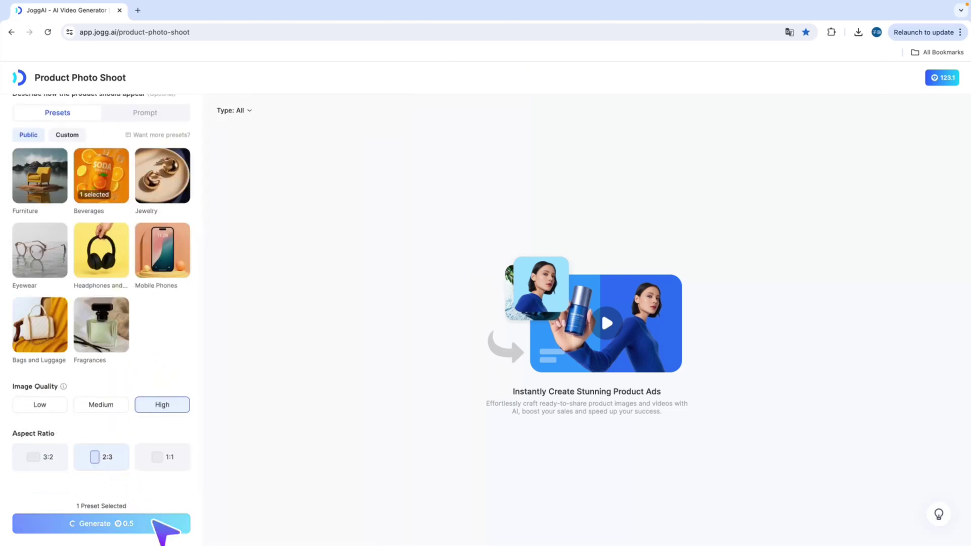
{"action": "left_click", "coordinate": [325, 225]}
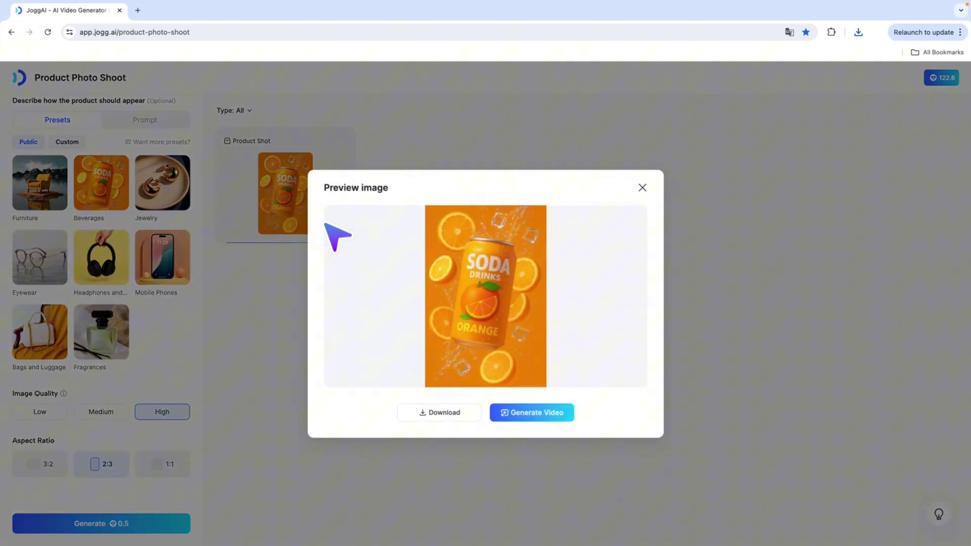
{"action": "left_click", "coordinate": [69, 147]}
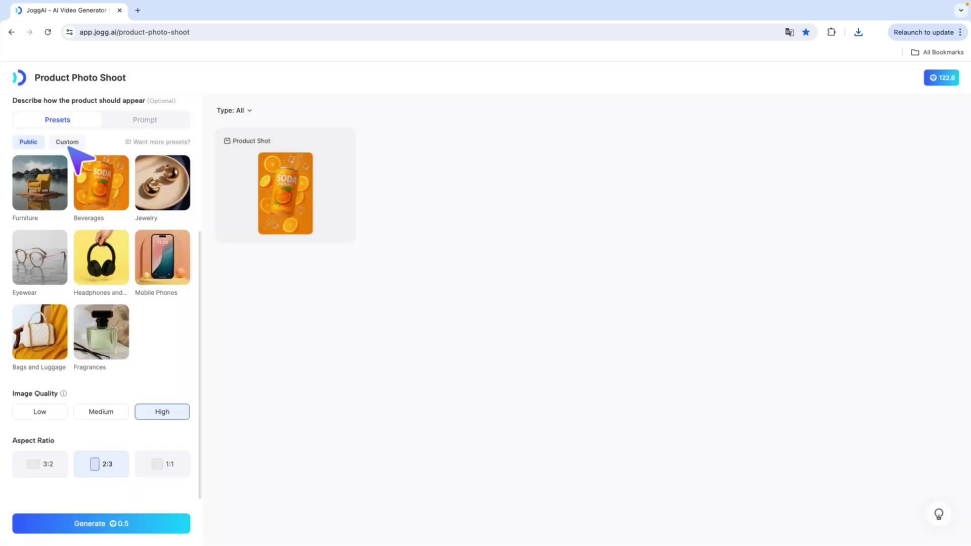
- Add a reference image to the My preset folder under Custom presets
{"action": "left_click", "coordinate": [69, 146]}
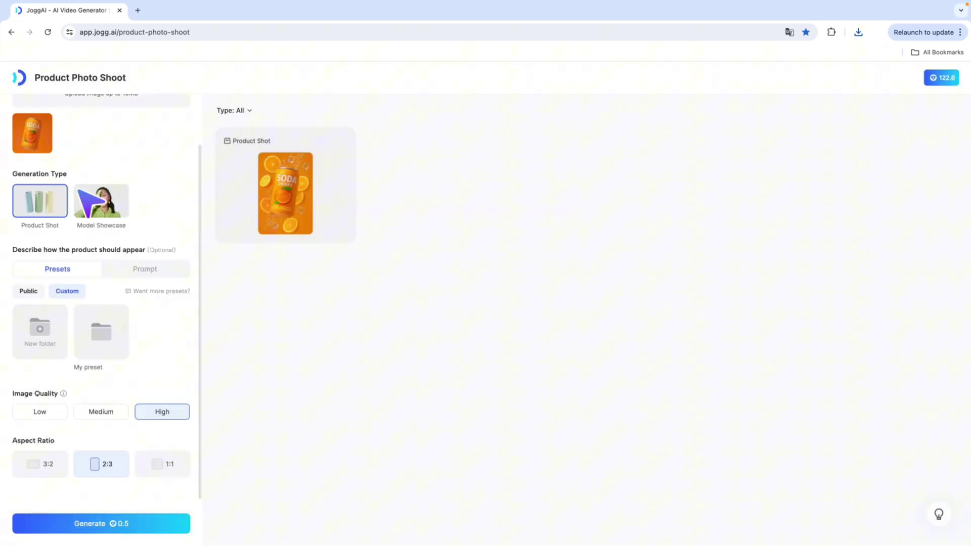
{"action": "left_click", "coordinate": [109, 330]}
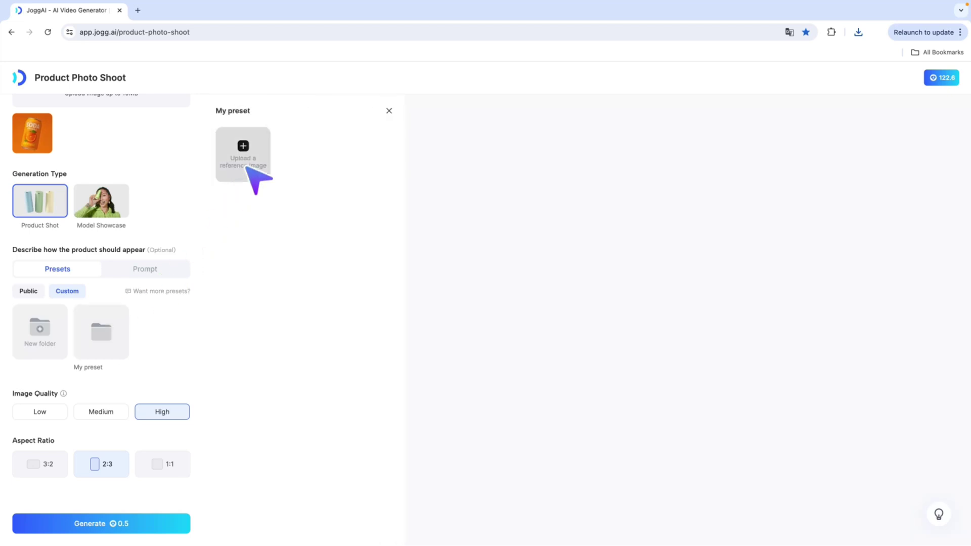
{"action": "left_click", "coordinate": [247, 167]}
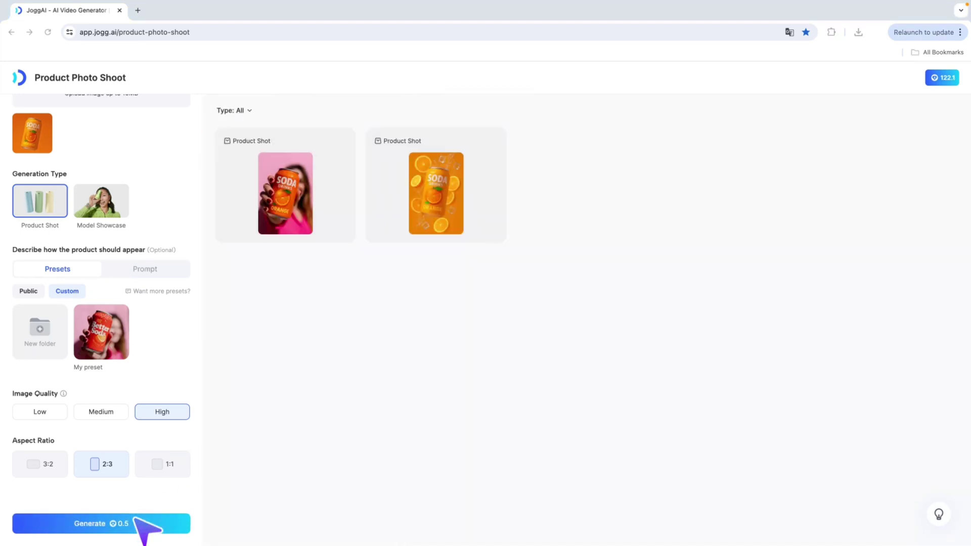
- Generate a 2:3 High-quality soda can shot from the pasted sunny-beach seawater prompt
{"action": "left_click", "coordinate": [294, 216]}
{"action": "left_click", "coordinate": [293, 217]}
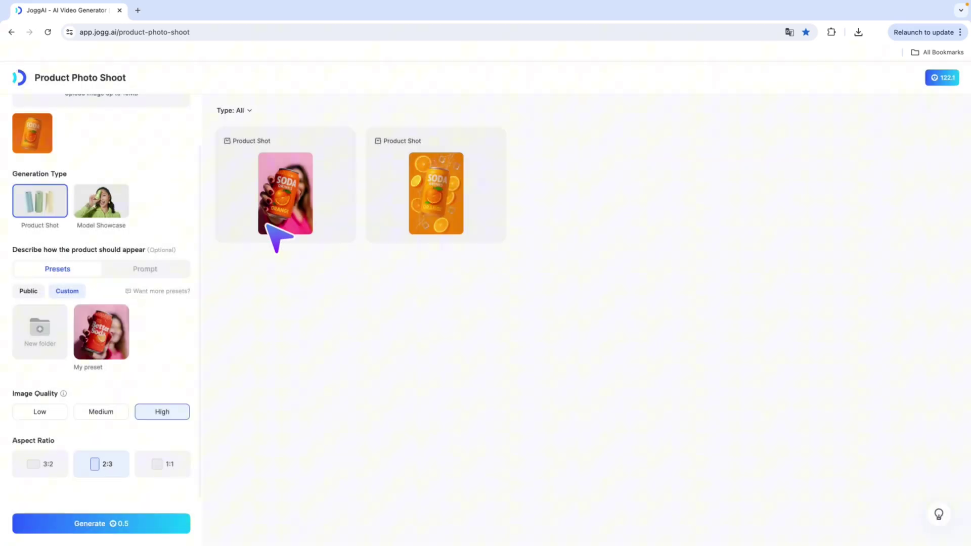
{"action": "left_click", "coordinate": [157, 273]}
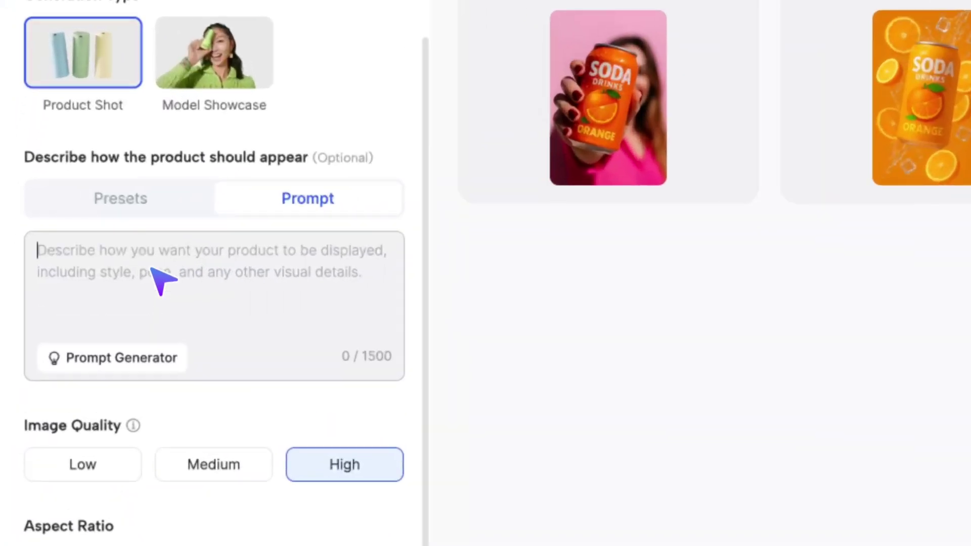
{"action": "type", "text": "A bottle of soda is placed on the beach with seawater in the background. The weather is sunny and the light is natural."}
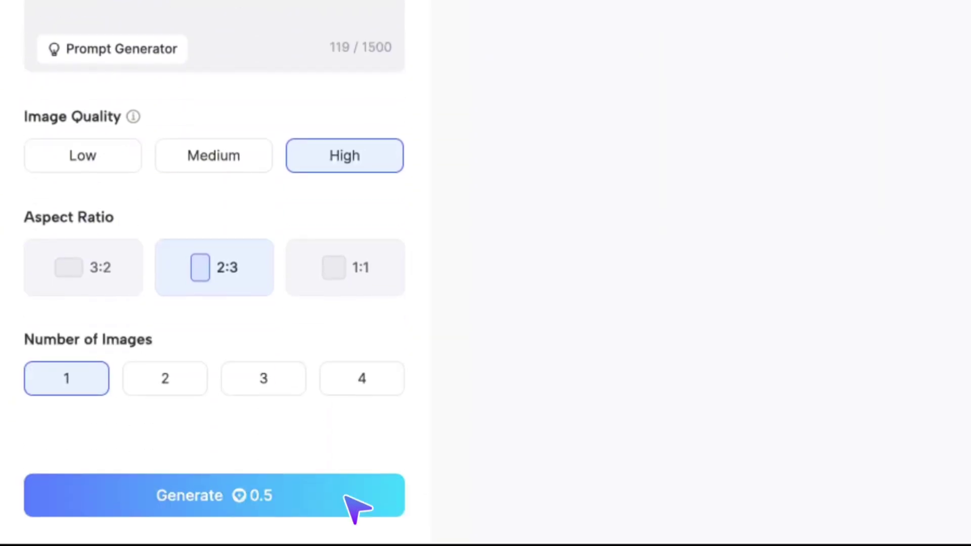
{"action": "left_click", "coordinate": [357, 507]}
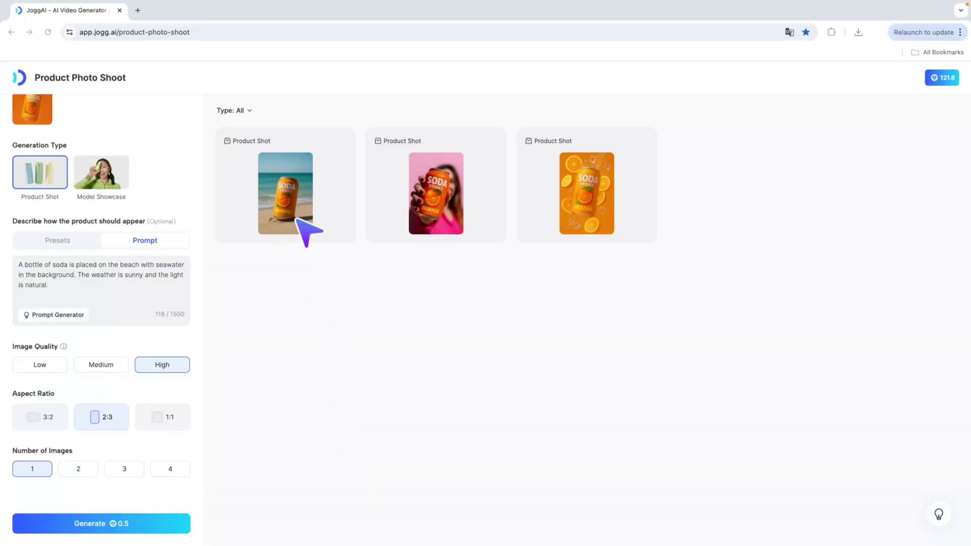
{"action": "left_click", "coordinate": [298, 220]}
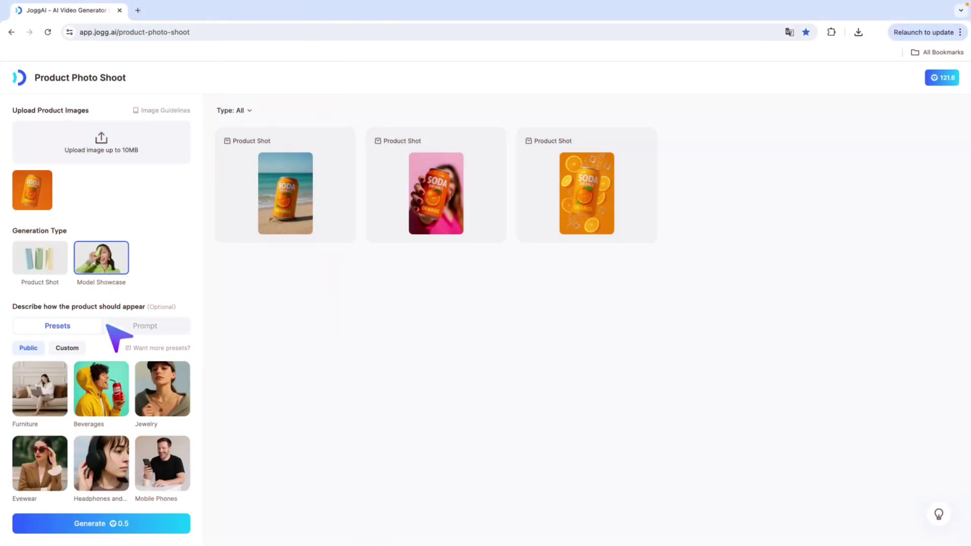
- Generate a model showcase image using the green-bottle Beverages model preset
{"action": "left_click", "coordinate": [108, 387]}
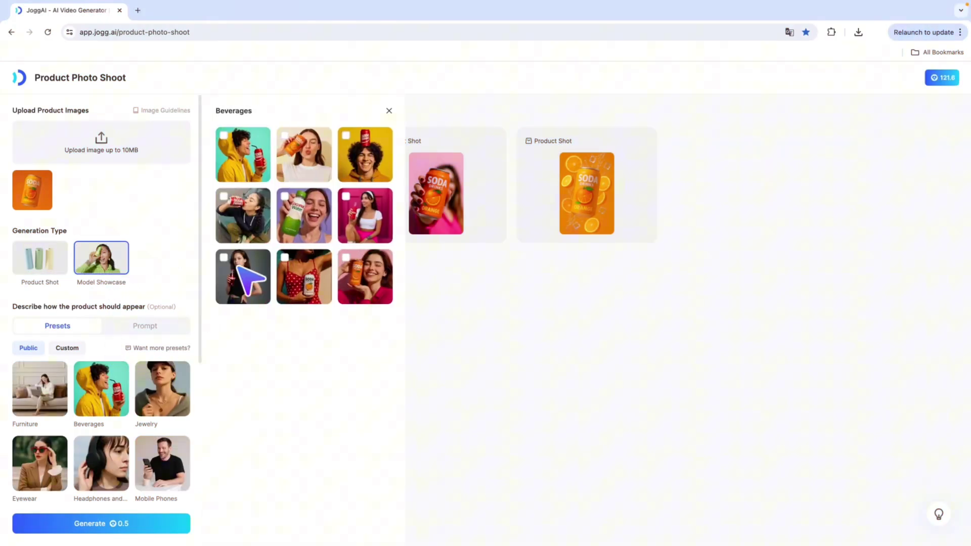
{"action": "left_click", "coordinate": [296, 216]}
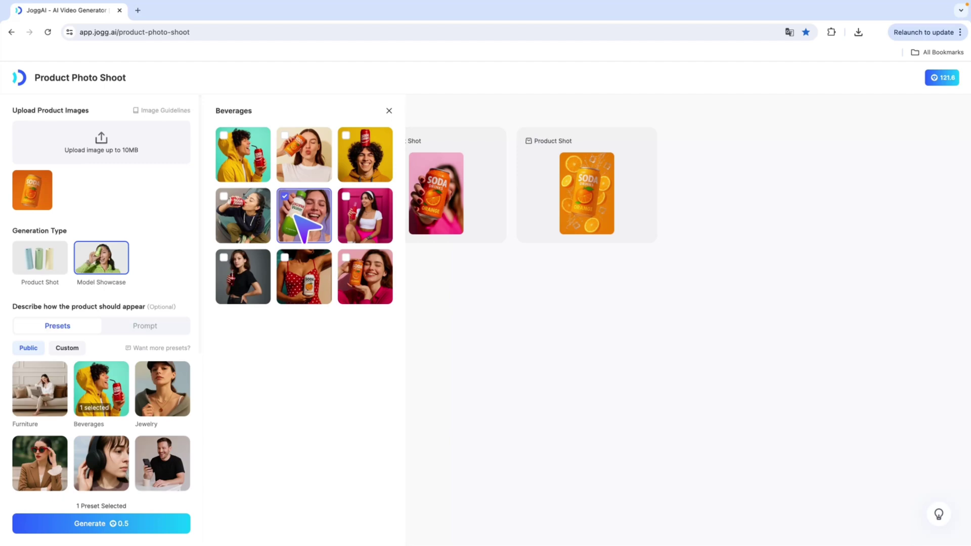
{"action": "scroll", "coordinate": [295, 217], "scroll_direction": "down", "scroll_amount": 4}
{"action": "left_click", "coordinate": [153, 525]}
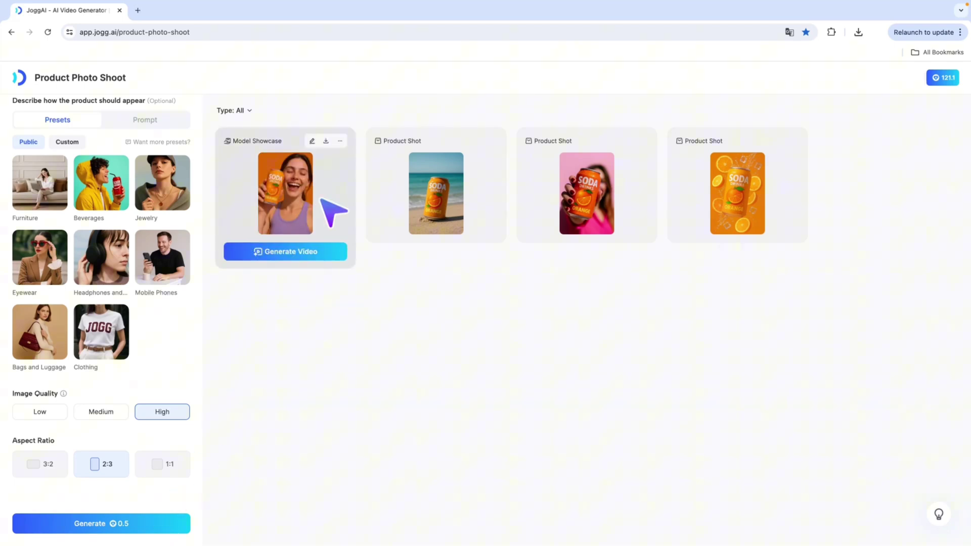
{"action": "left_click", "coordinate": [322, 199]}
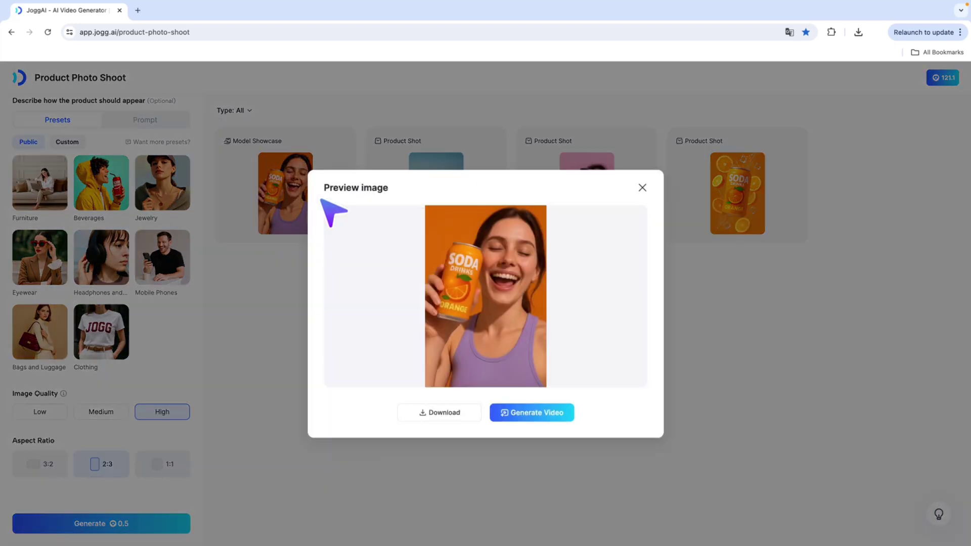
{"action": "key", "text": "Escape"}
- Generate a second model showcase image from a golden-hour beach scene prompt
{"action": "left_click", "coordinate": [146, 326]}
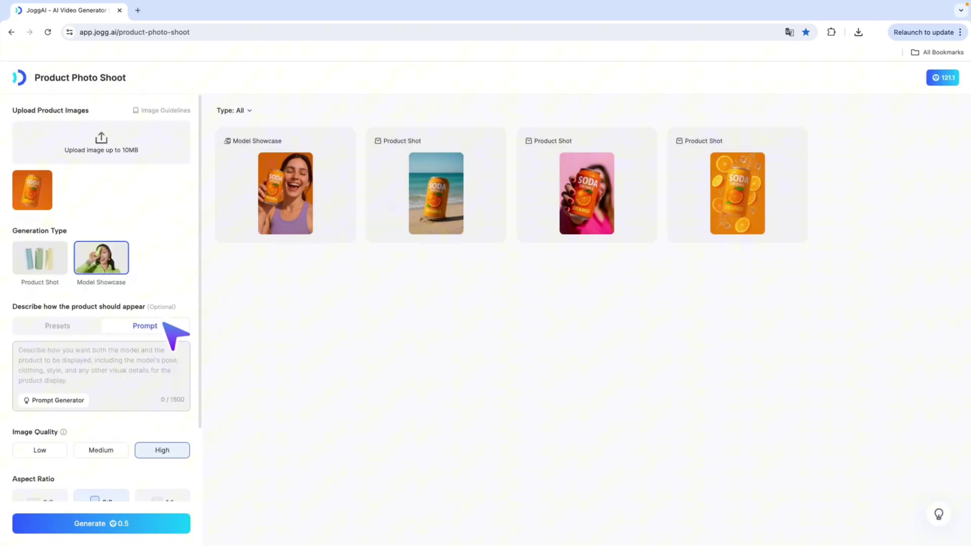
{"action": "key", "text": "ctrl+v"}
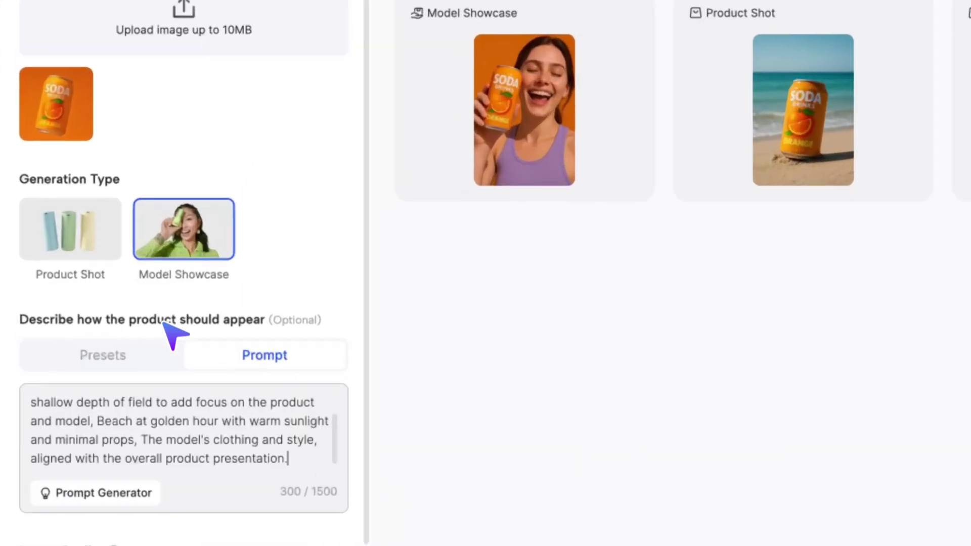
{"action": "scroll", "coordinate": [207, 385], "scroll_direction": "down", "scroll_amount": 6}
{"action": "left_click", "coordinate": [311, 521]}
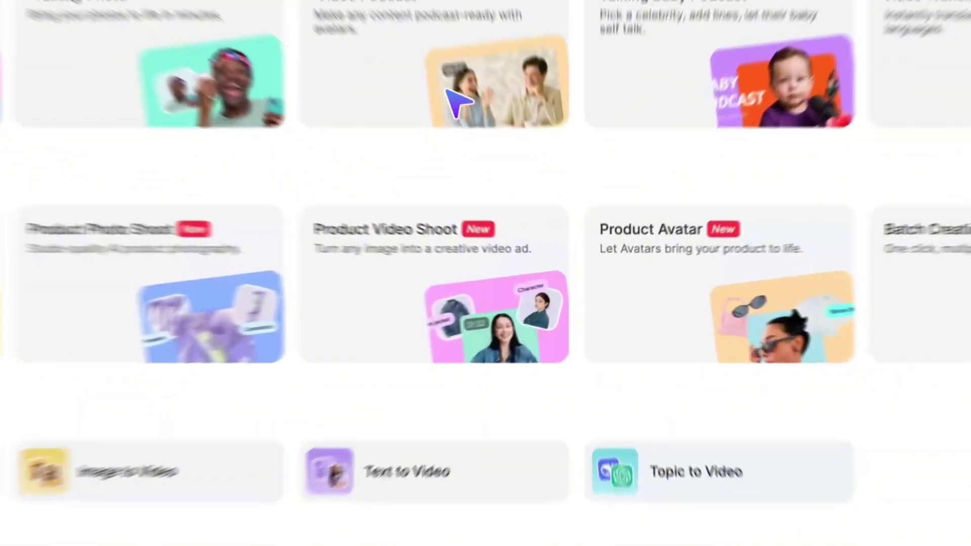
- Open Product Video Shoot and bring up the start frame upload options
{"action": "left_click", "coordinate": [523, 324]}
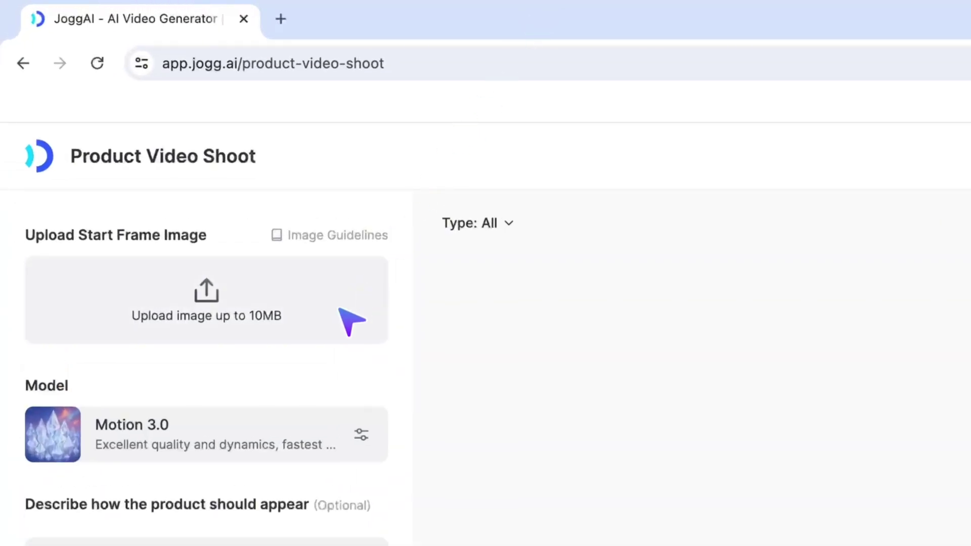
{"action": "left_click", "coordinate": [349, 318]}
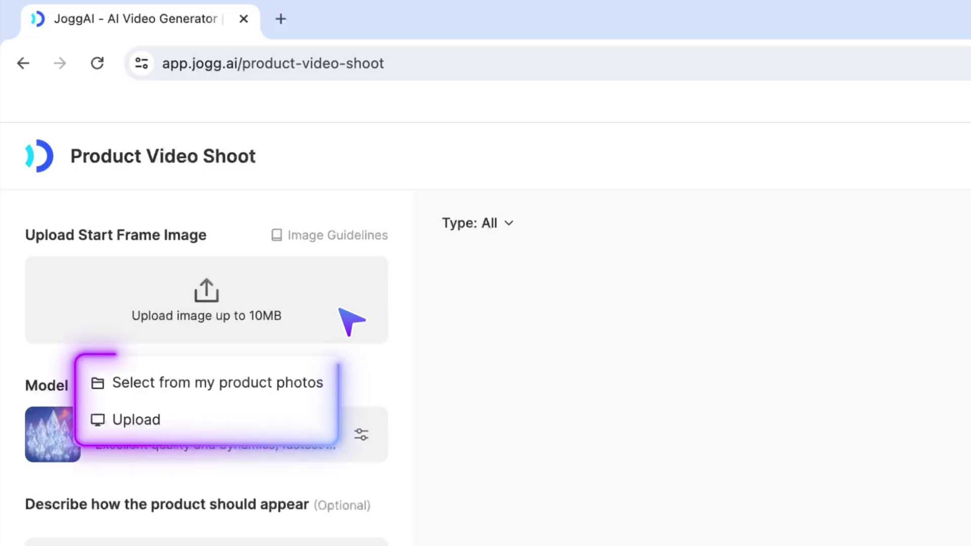
- Upload the ring-2 photo from Documents as the start frame
{"action": "left_click", "coordinate": [137, 419]}
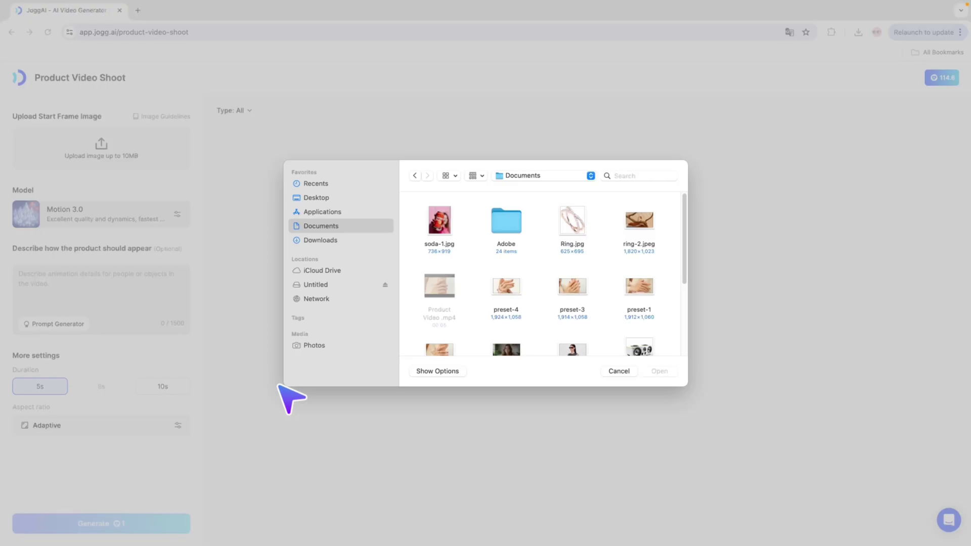
{"action": "left_click", "coordinate": [640, 222]}
{"action": "double_click", "coordinate": [638, 224]}
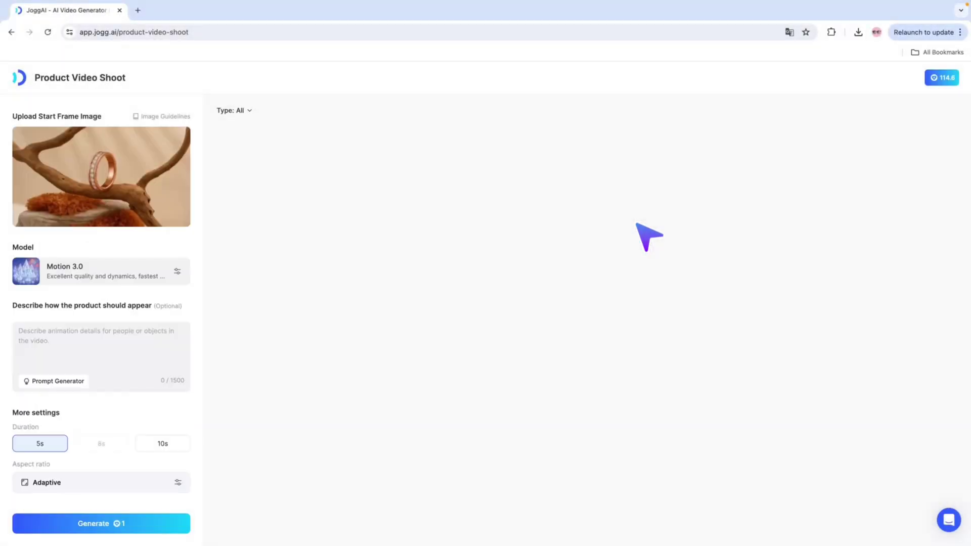
- Set the model to Veo 3 at 8s with sound effects and a product-centred camera prompt
{"action": "left_click", "coordinate": [311, 372]}
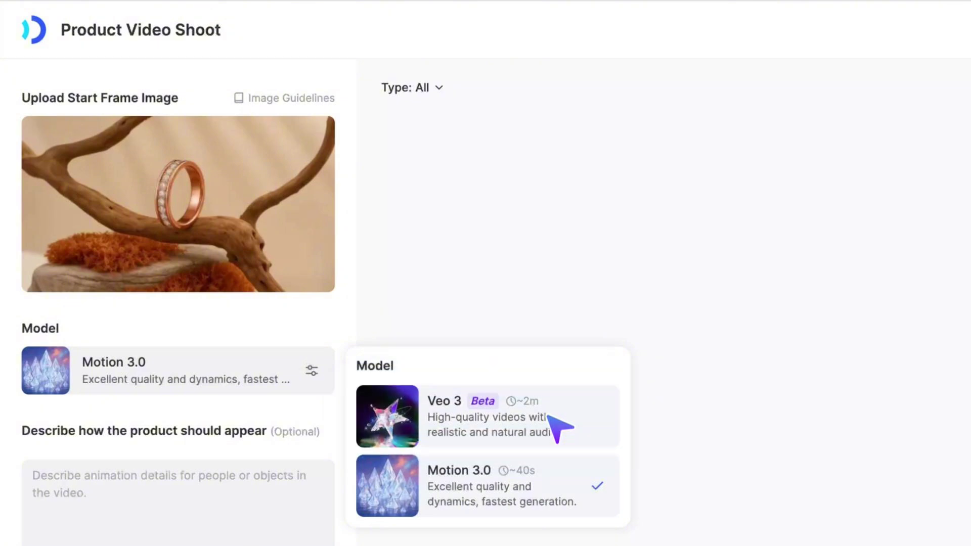
{"action": "left_click", "coordinate": [560, 427]}
{"action": "scroll", "coordinate": [559, 427], "scroll_direction": "down", "scroll_amount": 5}
{"action": "left_click", "coordinate": [307, 440]}
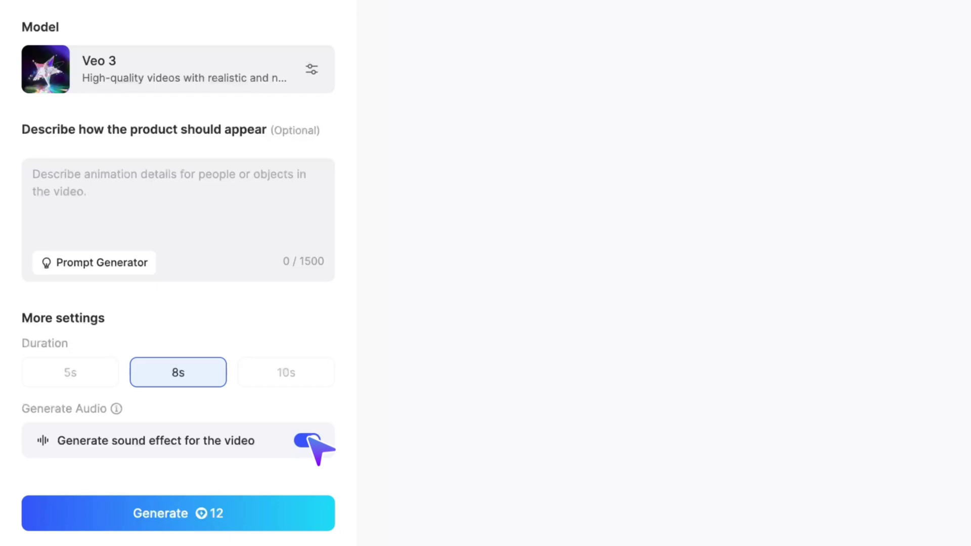
{"action": "left_click", "coordinate": [81, 198]}
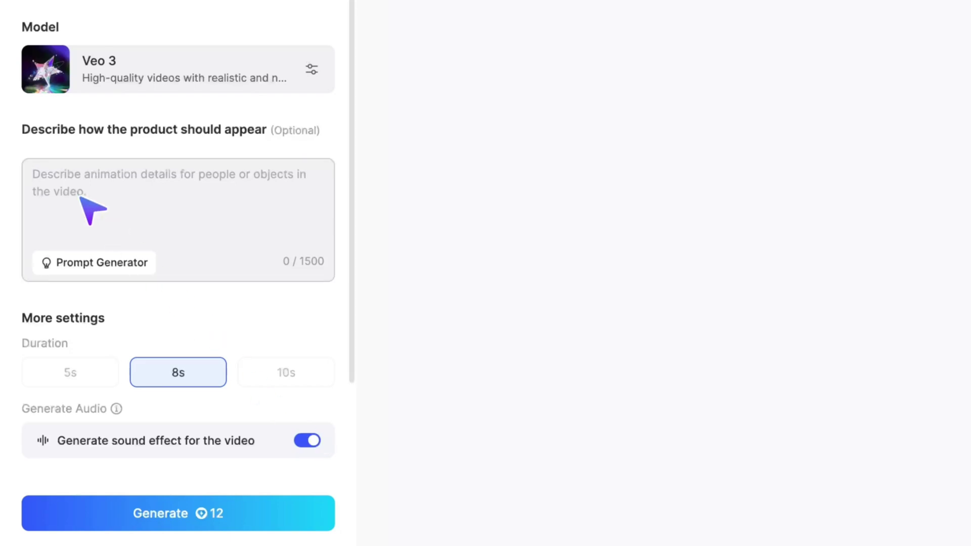
{"action": "type", "text": "The picture focuses on the product, the camera is product-centered, and the semi-surround camera"}
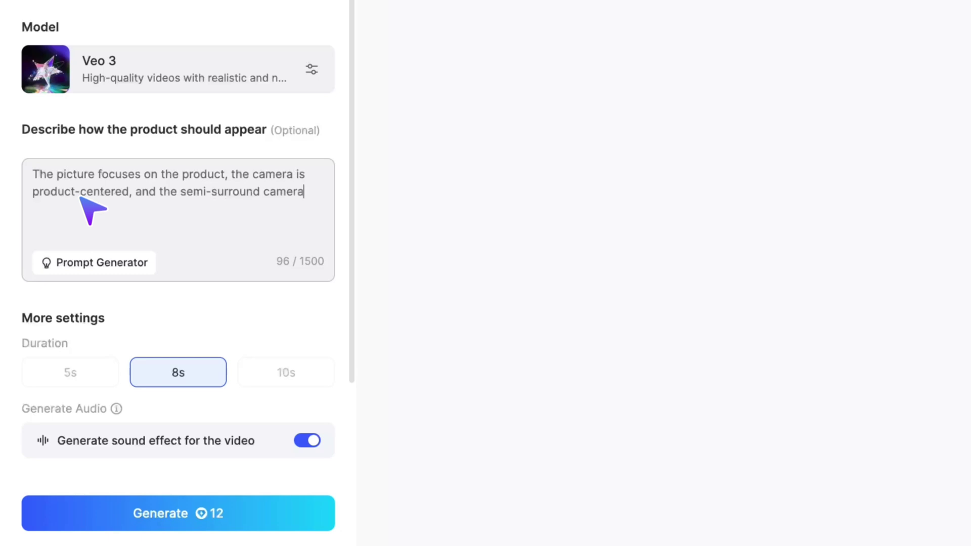
{"action": "left_click", "coordinate": [198, 378]}
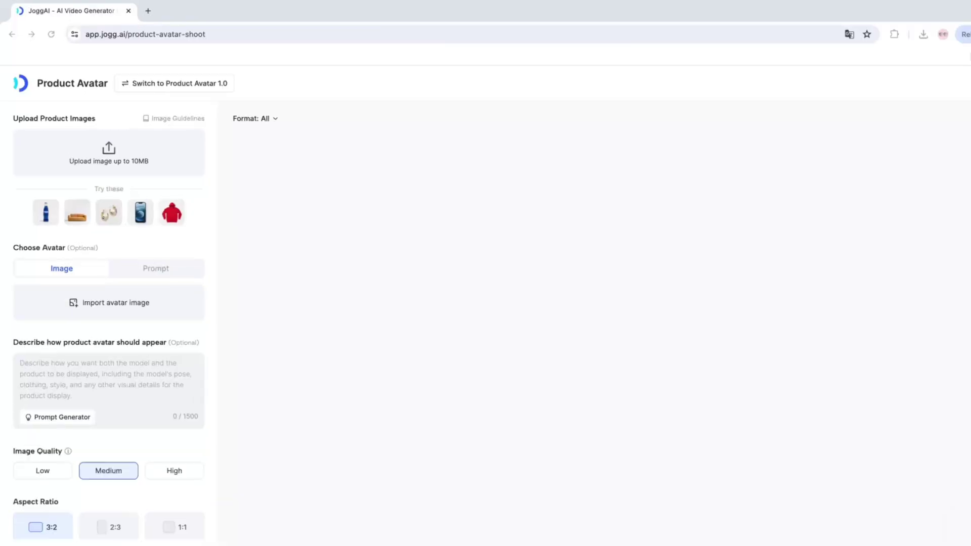
- Upload the orange soda photo as the product and pick an outdoor ready-made avatar
{"action": "left_click", "coordinate": [249, 250]}
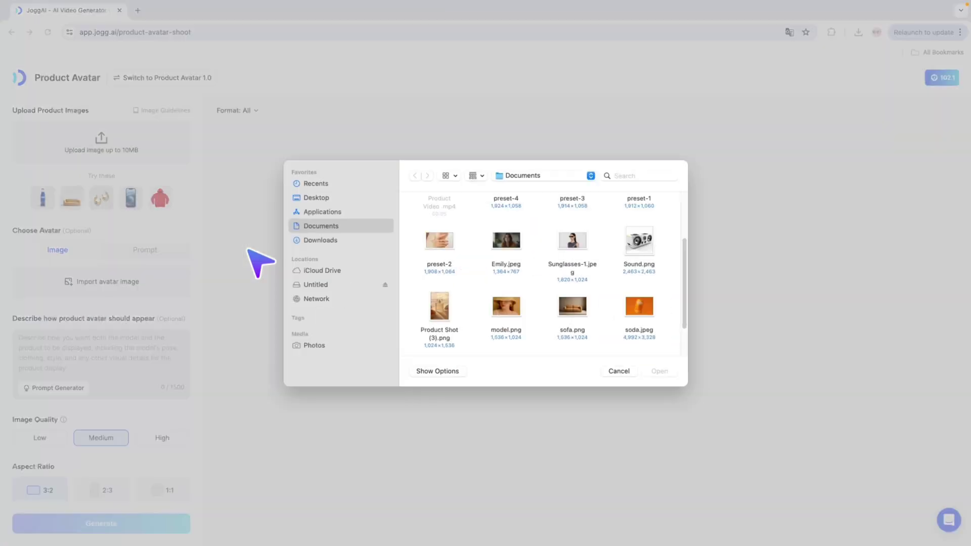
{"action": "double_click", "coordinate": [641, 309]}
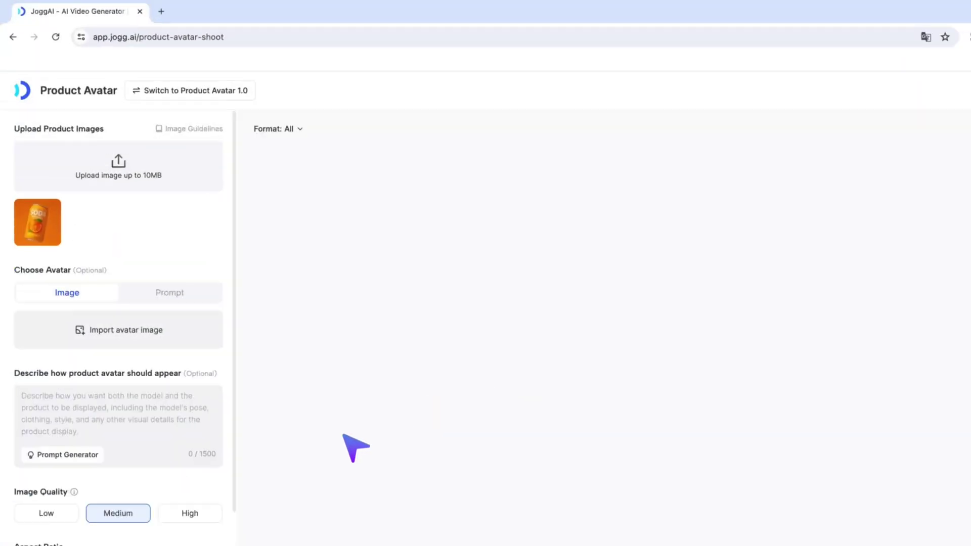
{"action": "left_click", "coordinate": [126, 282]}
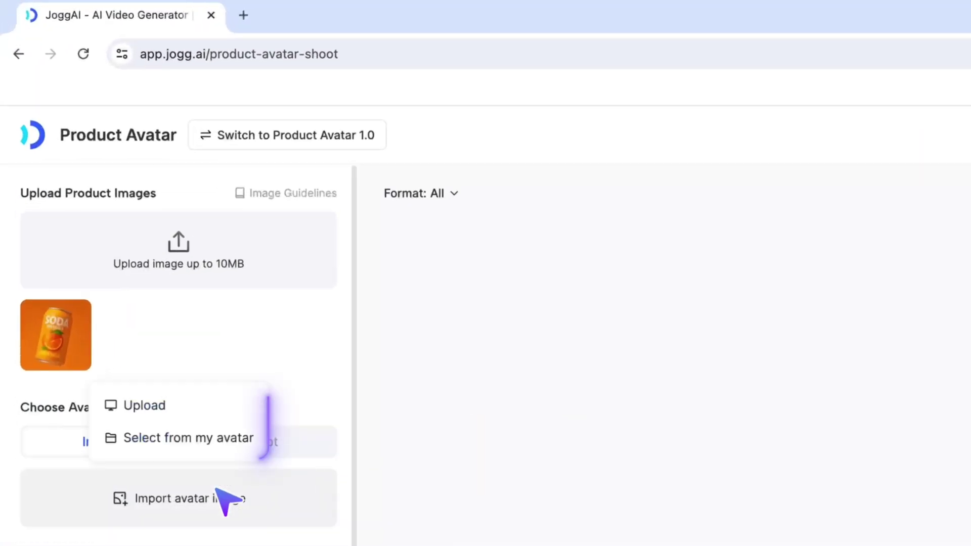
{"action": "left_click", "coordinate": [209, 436]}
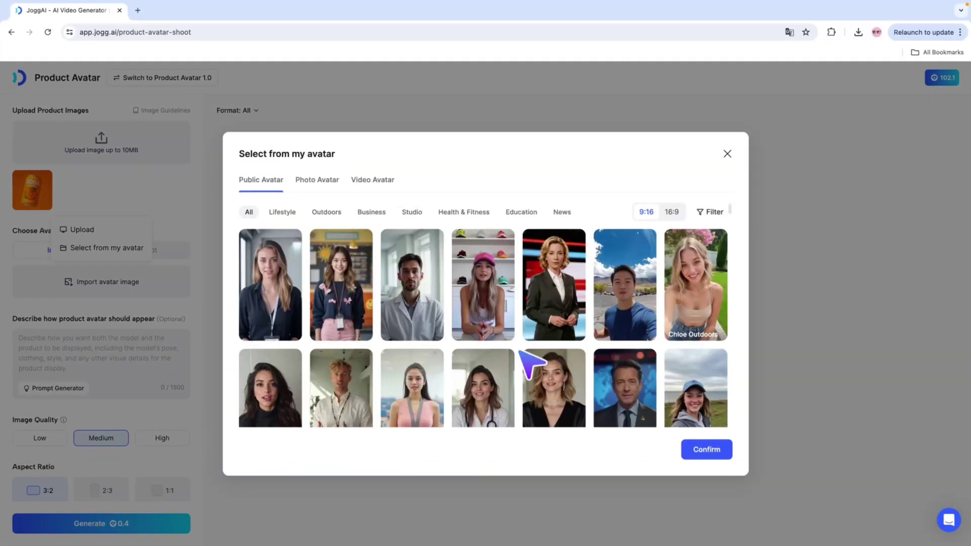
{"action": "left_click", "coordinate": [721, 453]}
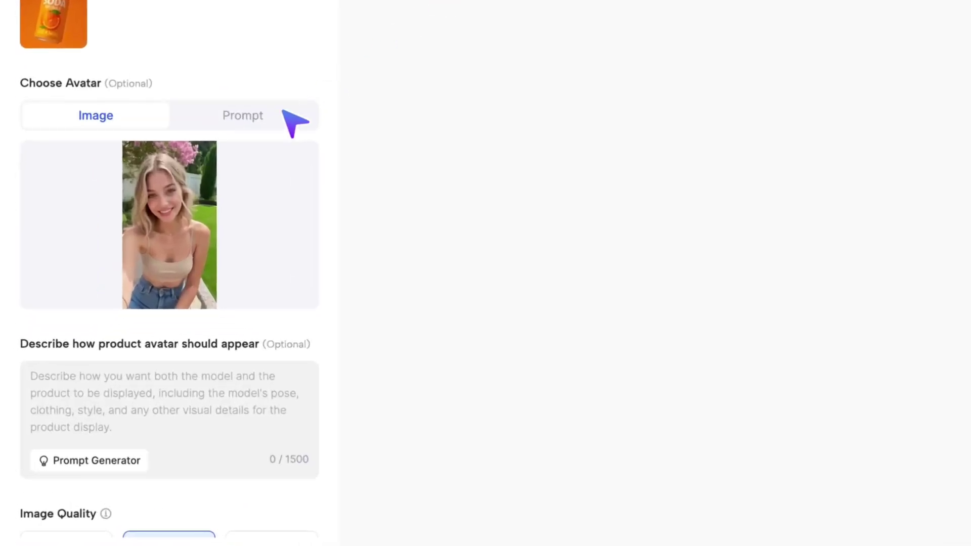
- Describe the avatar as a beach-dressed man with a warm daylight pose
{"action": "left_click", "coordinate": [284, 112]}
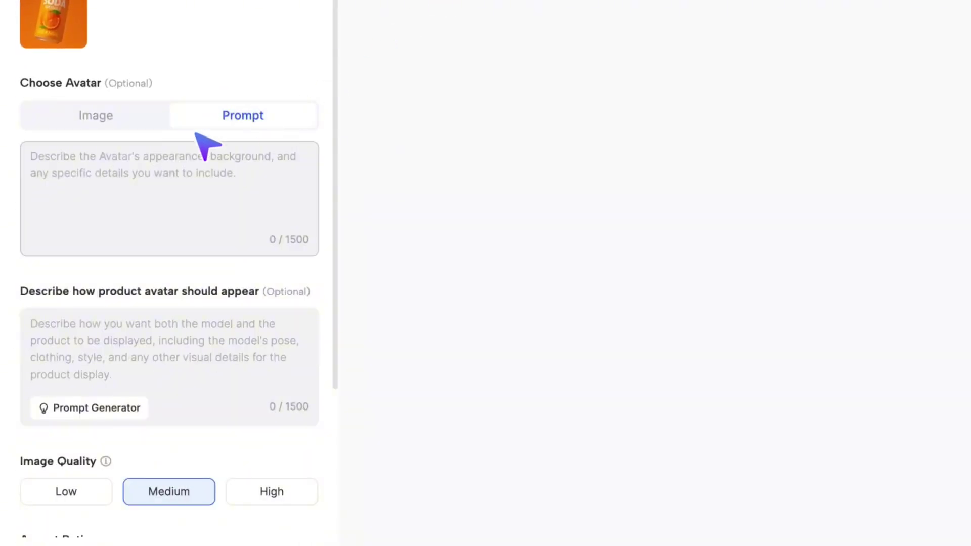
{"action": "left_click", "coordinate": [52, 172]}
{"action": "type", "text": "A man in a beach-style summer dress, holding the product in one hand, spoke happily to the camera."}
{"action": "left_click", "coordinate": [71, 336]}
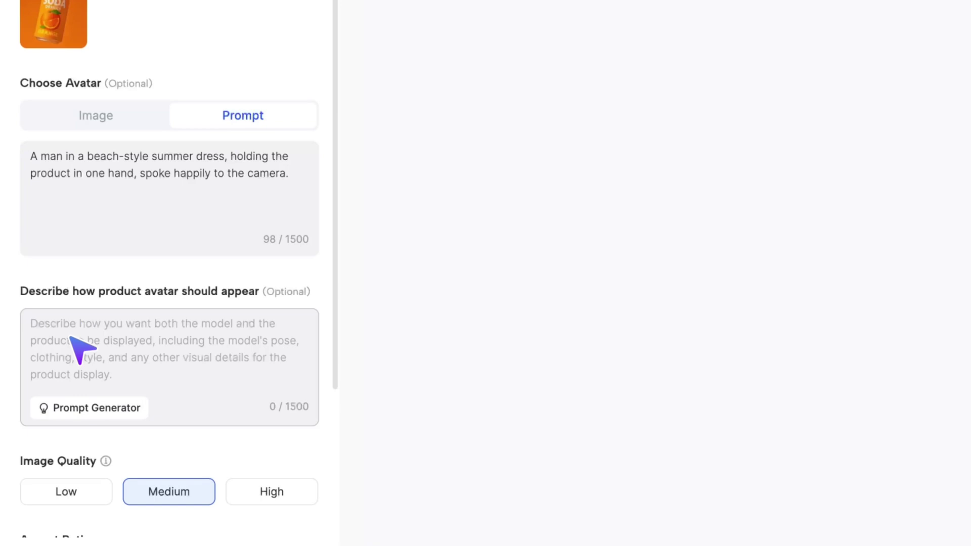
{"action": "key", "text": "ctrl+v"}
- Generate four High-quality product avatar images of the man with the soda can
{"action": "scroll", "coordinate": [78, 349], "scroll_direction": "down", "scroll_amount": 4}
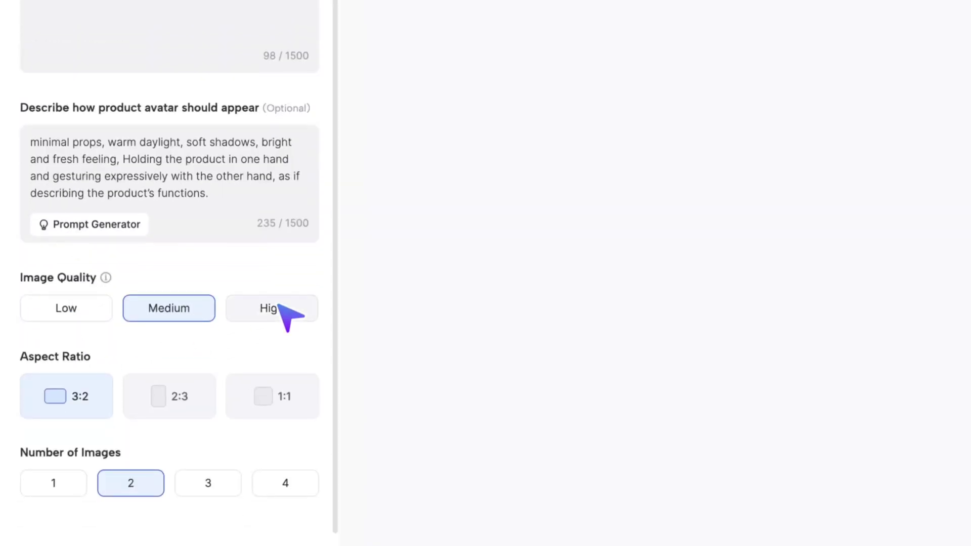
{"action": "left_click", "coordinate": [283, 313]}
{"action": "left_click", "coordinate": [287, 484]}
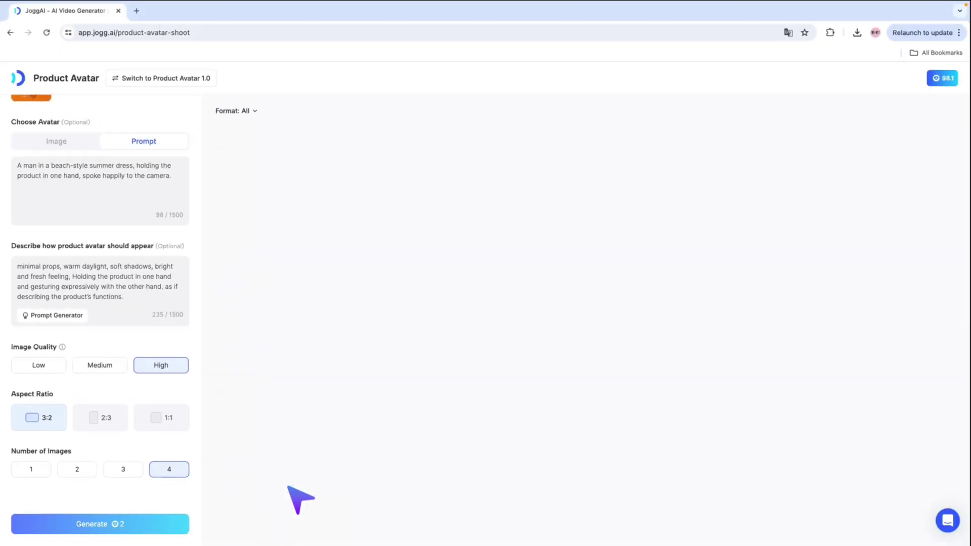
{"action": "left_click", "coordinate": [169, 519]}
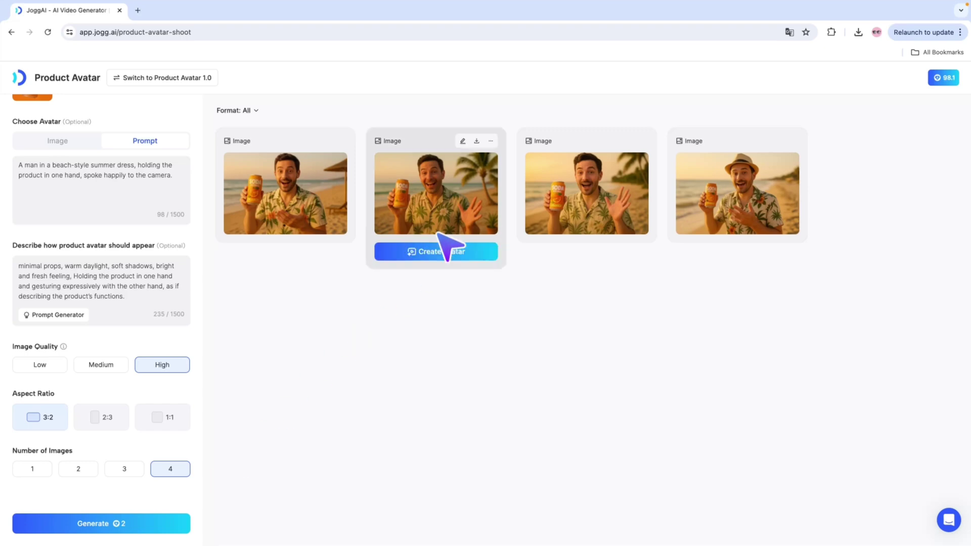
- Start an avatar from the second beach image with a smiling motion and the Edward voice
{"action": "left_click", "coordinate": [439, 235]}
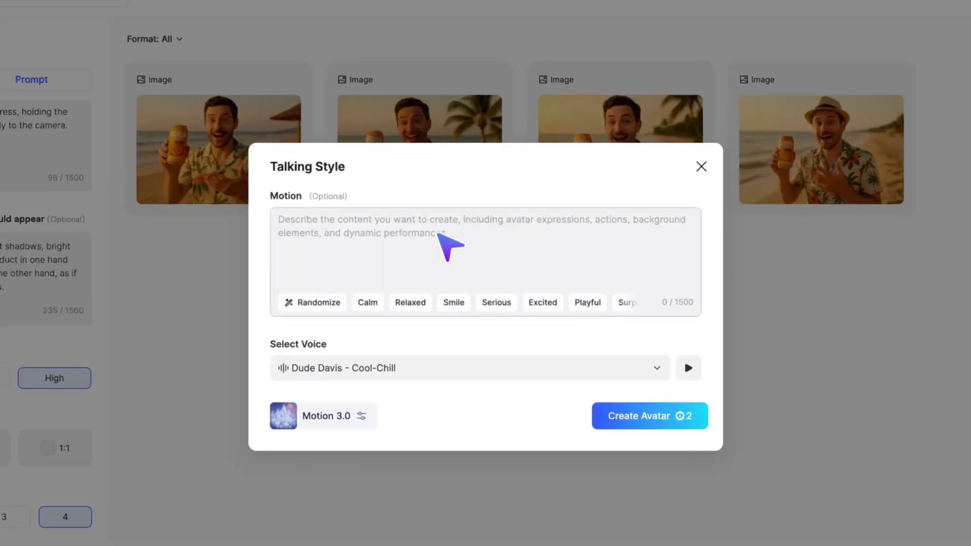
{"action": "left_click", "coordinate": [449, 299]}
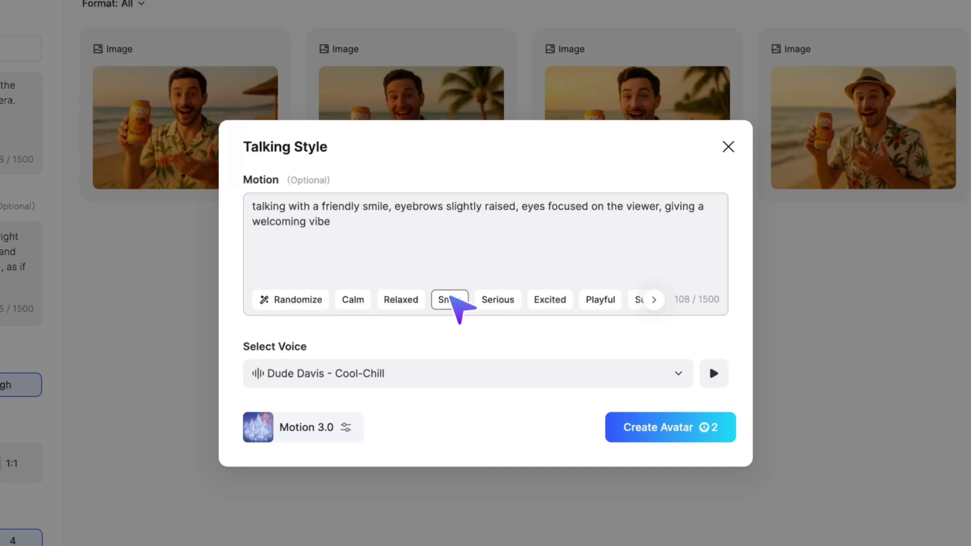
{"action": "left_click", "coordinate": [471, 376]}
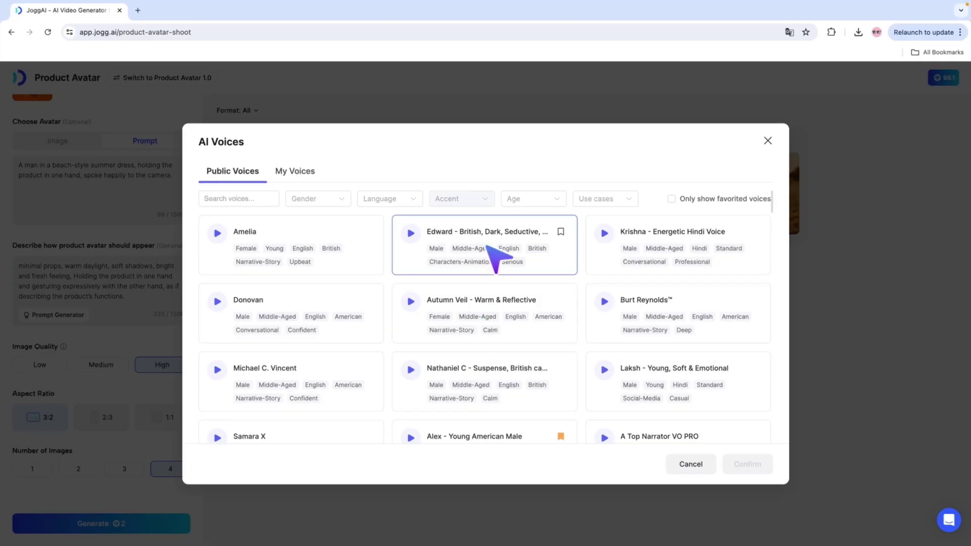
{"action": "left_click", "coordinate": [500, 218]}
{"action": "left_click", "coordinate": [749, 464]}
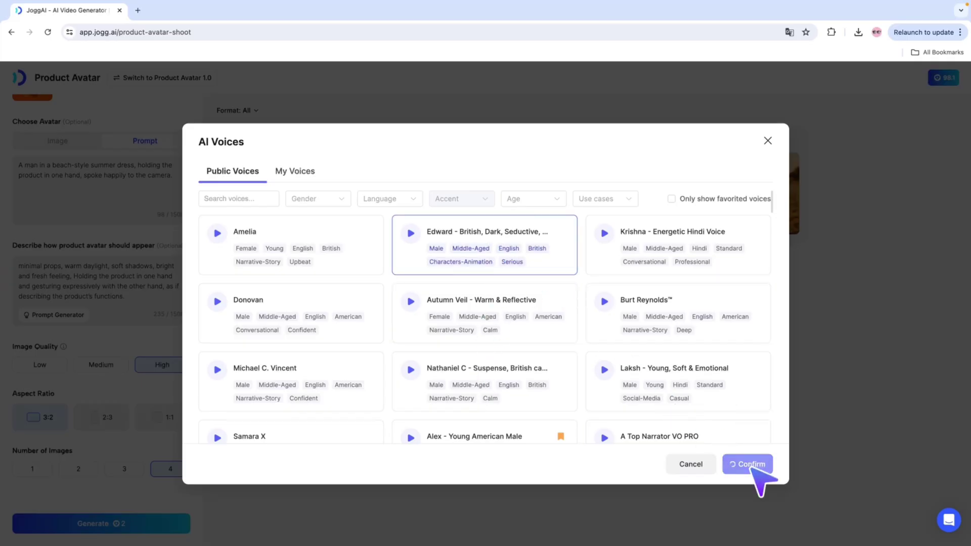
- Switch the video model to Veo 3 and create the talking avatar
{"action": "left_click", "coordinate": [371, 393]}
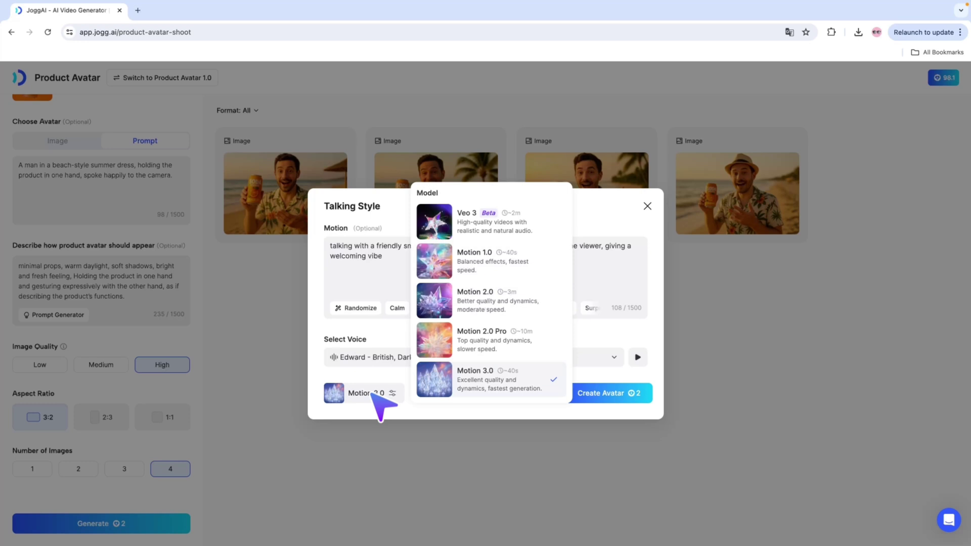
{"action": "left_click", "coordinate": [510, 218]}
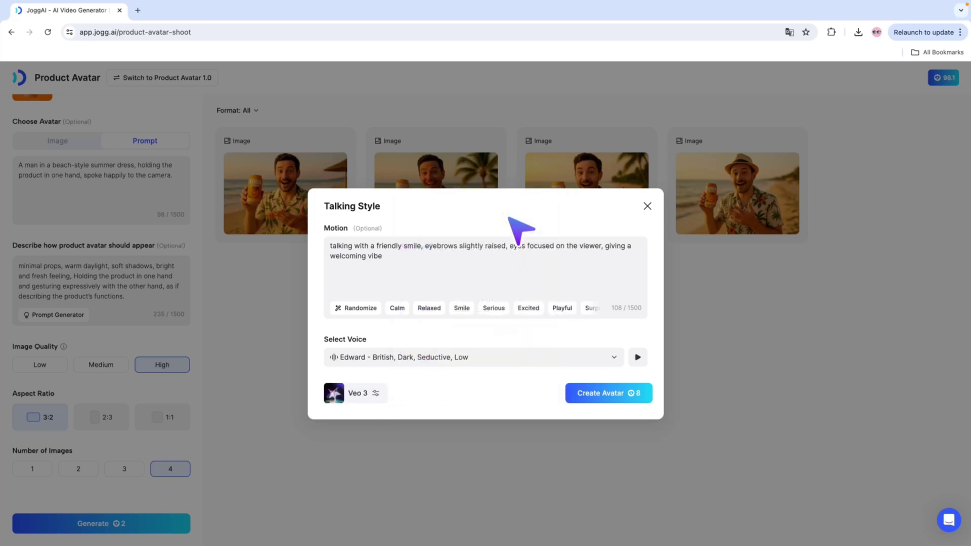
{"action": "left_click", "coordinate": [606, 396]}
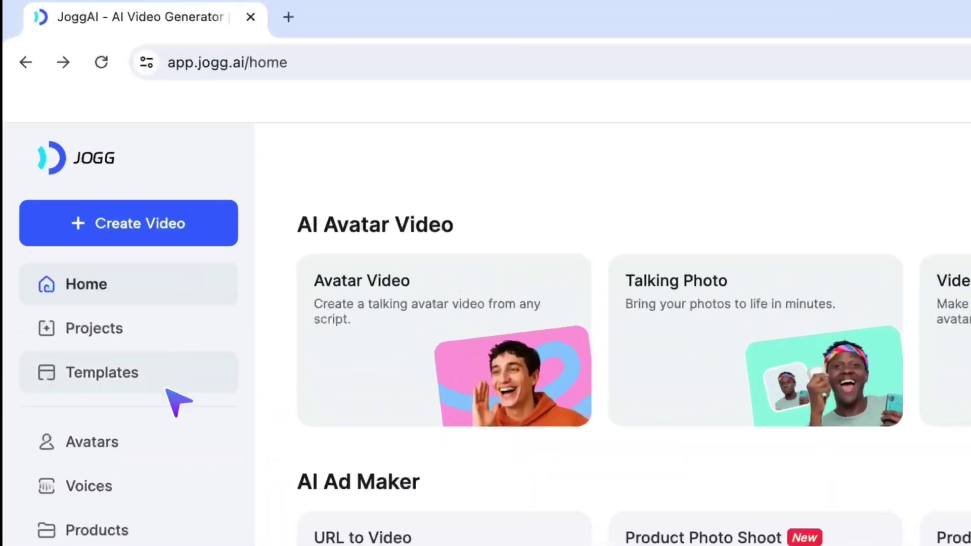
- Open the beach soda avatar from the Product Avatar list and fill in a random sample script
{"action": "left_click", "coordinate": [76, 217]}
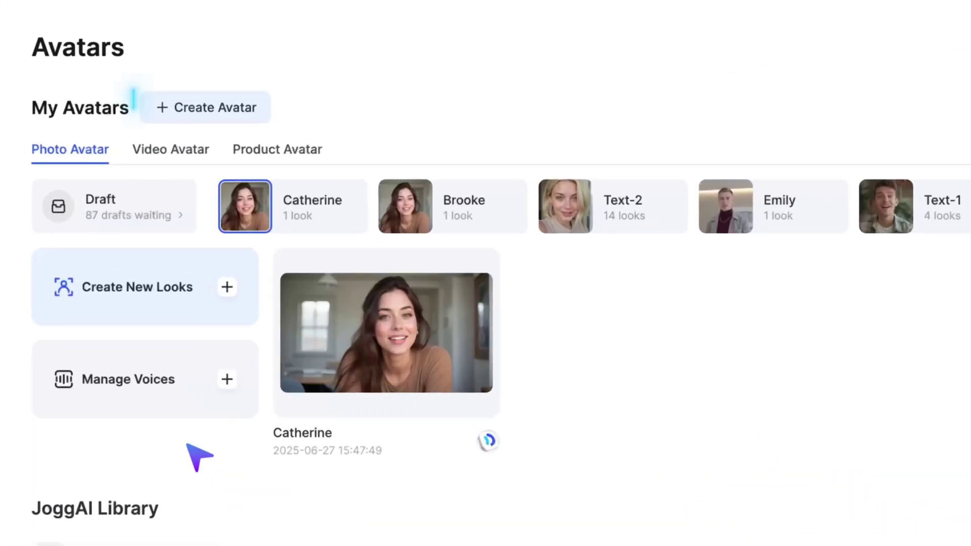
{"action": "left_click", "coordinate": [296, 160]}
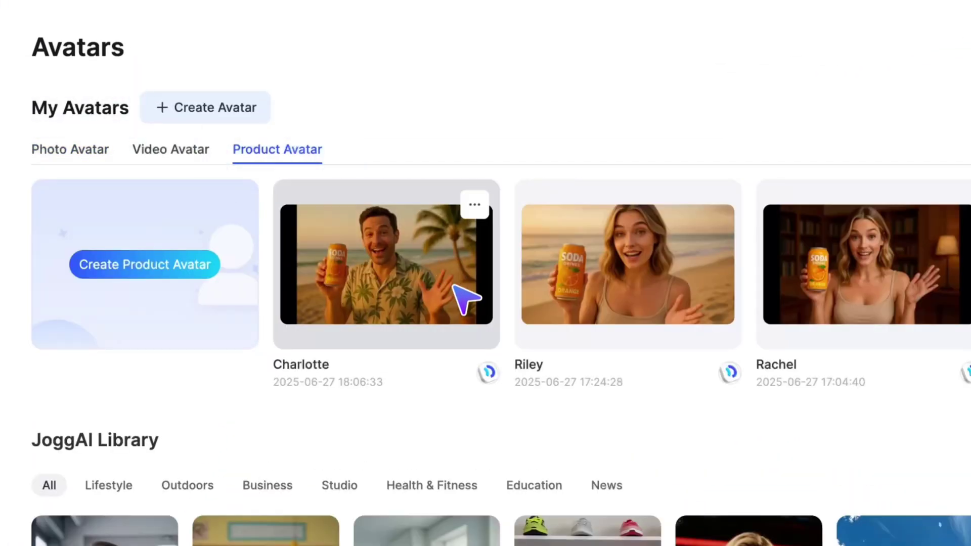
{"action": "left_click", "coordinate": [462, 297]}
{"action": "left_click", "coordinate": [477, 467]}
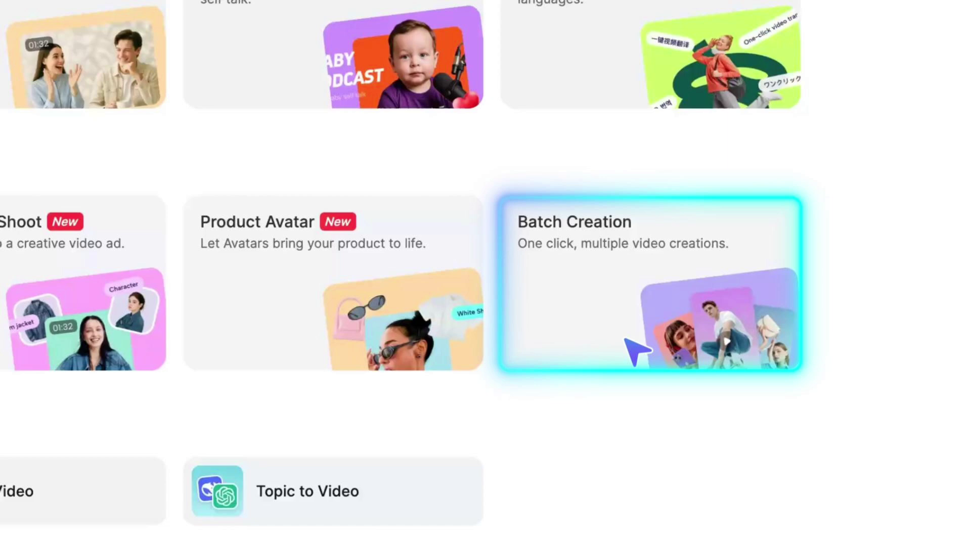
- In Batch Creation, paste three Amazon Hydro Flask product links and analyze them
{"action": "left_click", "coordinate": [636, 349]}
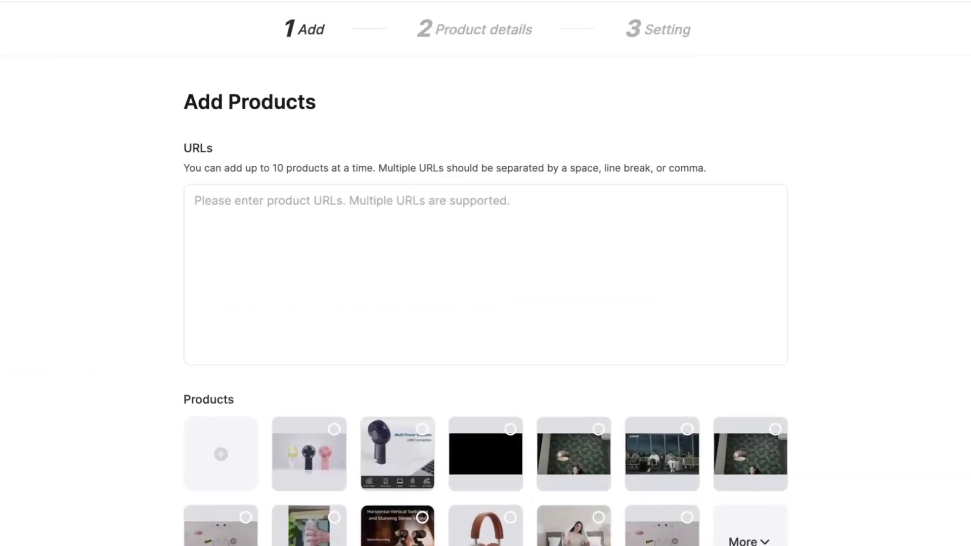
{"action": "left_click", "coordinate": [227, 223]}
{"action": "key", "text": "ctrl+v"}
{"action": "key", "text": "ctrl+v"}
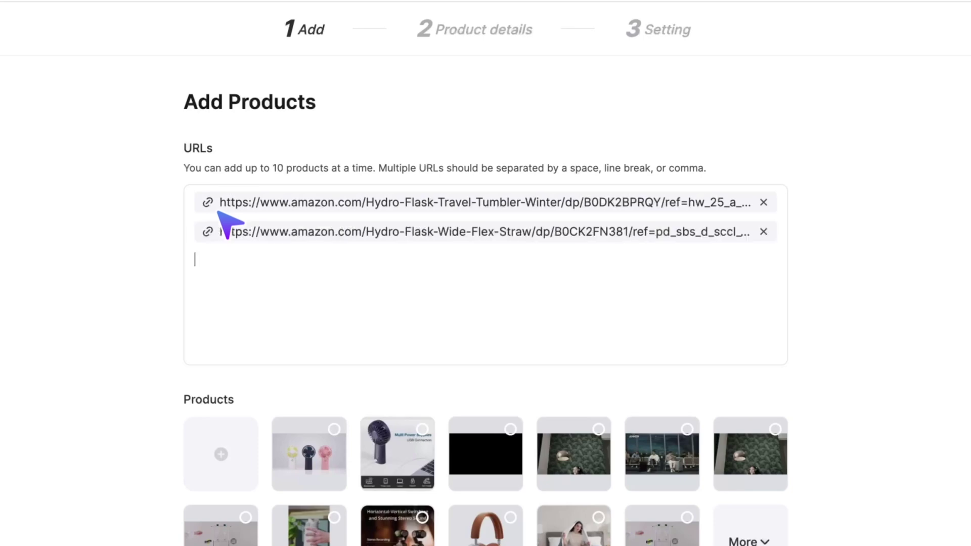
{"action": "key", "text": "ctrl+v"}
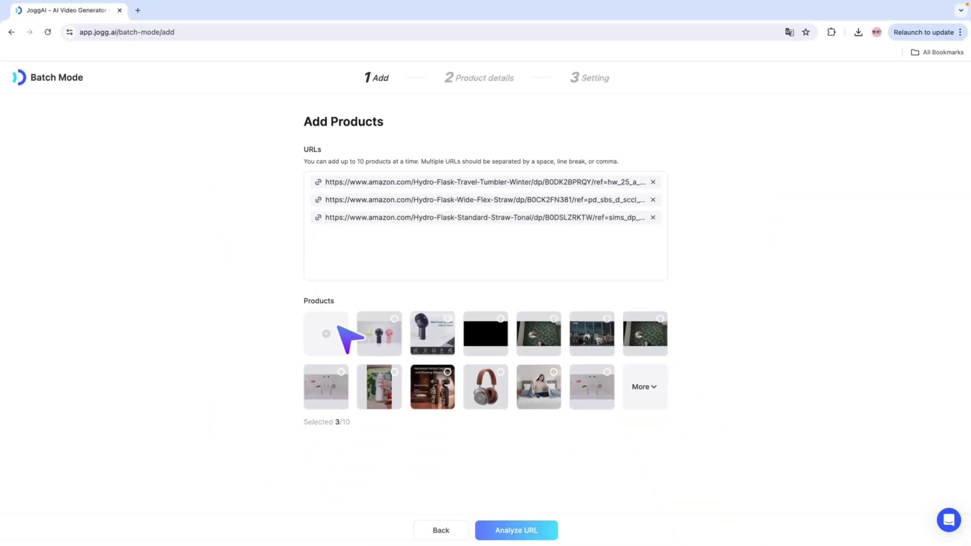
{"action": "left_click", "coordinate": [551, 530]}
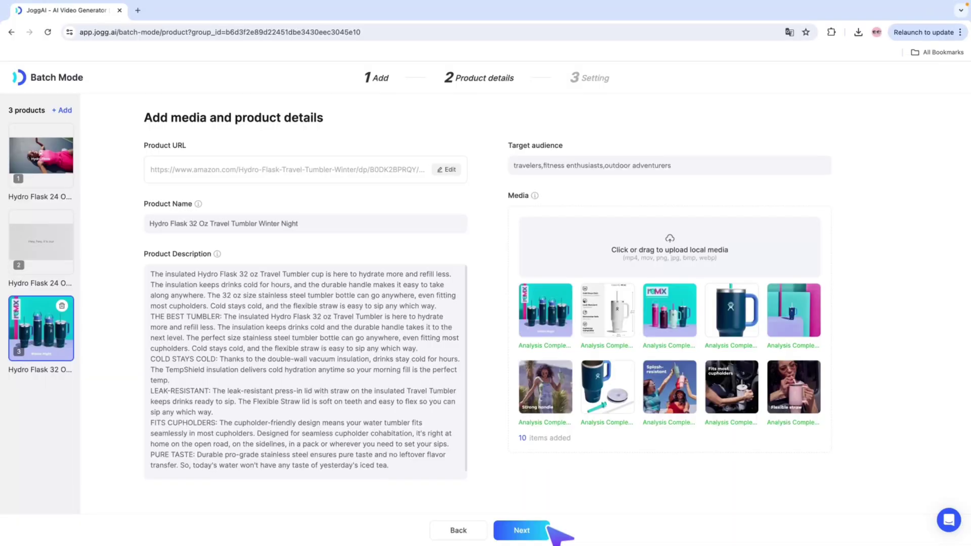
- Continue to the render settings and select the Party Time template
{"action": "left_click", "coordinate": [548, 529]}
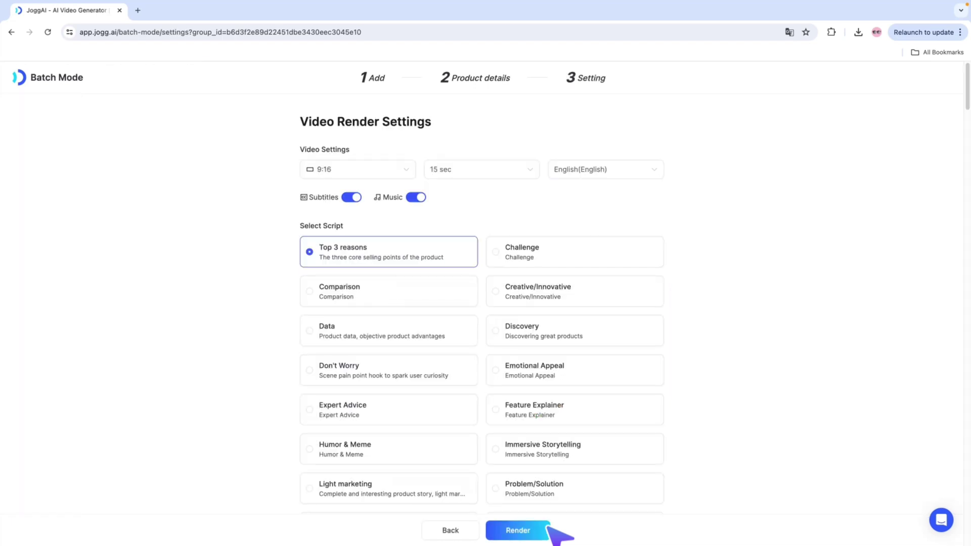
{"action": "scroll", "coordinate": [548, 528], "scroll_direction": "down", "scroll_amount": 10}
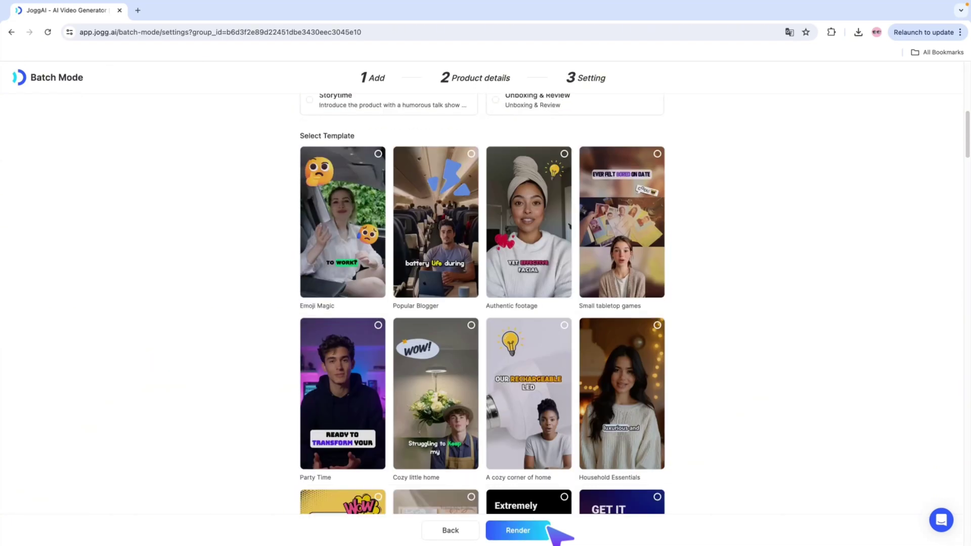
{"action": "left_click", "coordinate": [364, 343]}
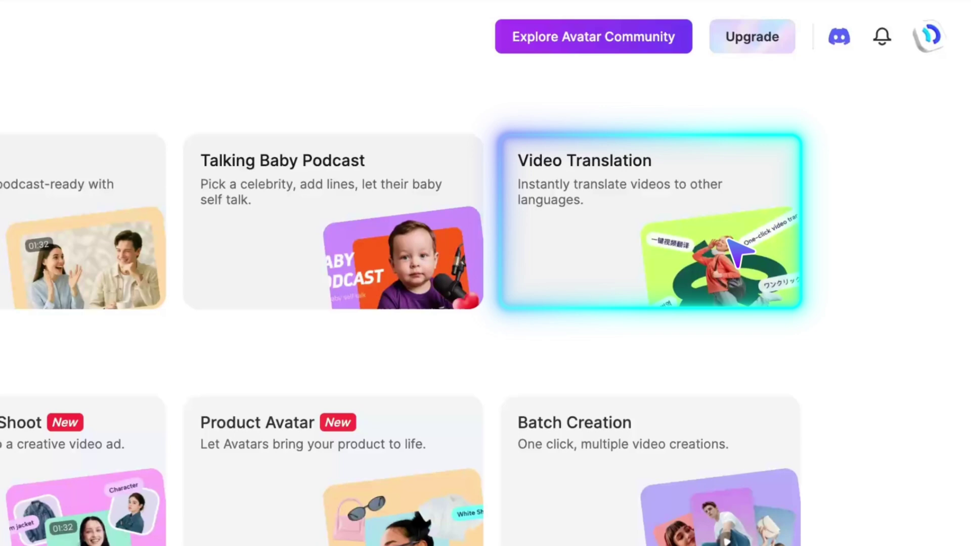
- Upload Video (1).mp4 to the Video Translation tool
{"action": "left_click", "coordinate": [729, 241]}
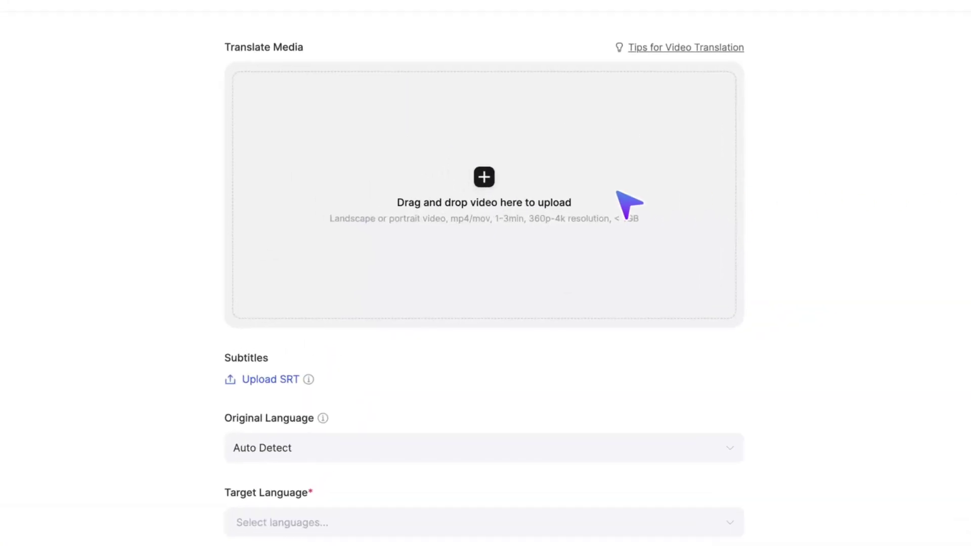
{"action": "left_click", "coordinate": [618, 193]}
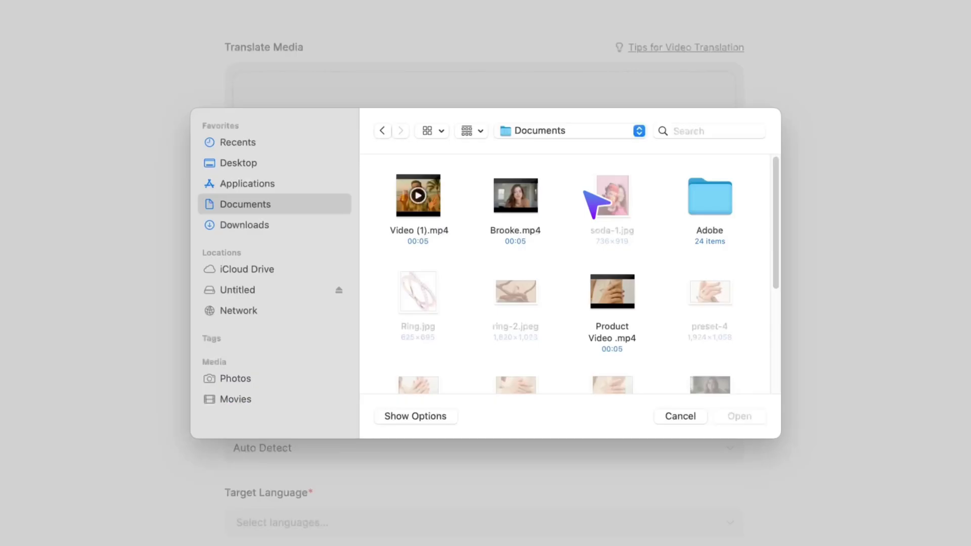
{"action": "double_click", "coordinate": [410, 185]}
- Set the target language to Chinese and the output voice to AI Voices
{"action": "scroll", "coordinate": [408, 354], "scroll_direction": "down", "scroll_amount": 2}
{"action": "left_click", "coordinate": [407, 468]}
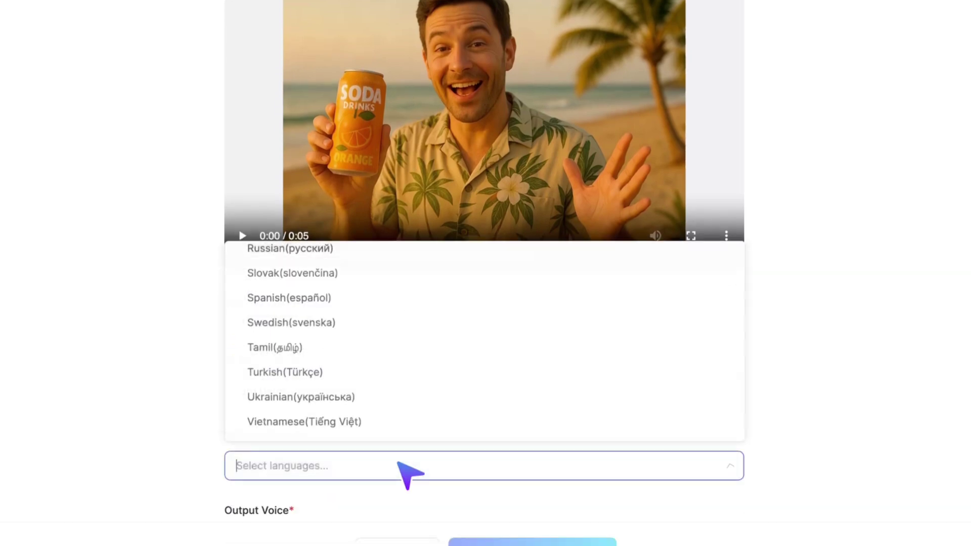
{"action": "key", "text": "Up"}
{"action": "key", "text": "Up"}
{"action": "key", "text": "Up"}
{"action": "key", "text": "Up"}
{"action": "key", "text": "Up"}
{"action": "key", "text": "Up"}
{"action": "key", "text": "Up"}
{"action": "key", "text": "Up"}
{"action": "key", "text": "Up"}
{"action": "key", "text": "Up"}
{"action": "key", "text": "Up"}
{"action": "key", "text": "Up"}
{"action": "key", "text": "Up"}
{"action": "key", "text": "Up"}
{"action": "key", "text": "Up"}
{"action": "key", "text": "Up"}
{"action": "key", "text": "Up"}
{"action": "key", "text": "Up"}
{"action": "key", "text": "Up"}
{"action": "key", "text": "Up"}
{"action": "key", "text": "Up"}
{"action": "key", "text": "Up"}
{"action": "key", "text": "Up"}
{"action": "key", "text": "Up"}
{"action": "key", "text": "Up"}
{"action": "key", "text": "Up"}
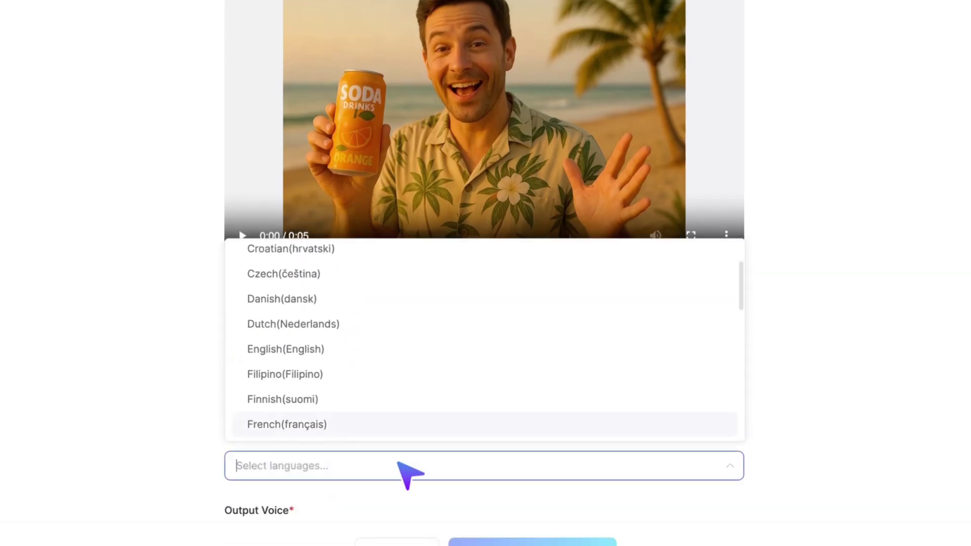
{"action": "left_click", "coordinate": [361, 310]}
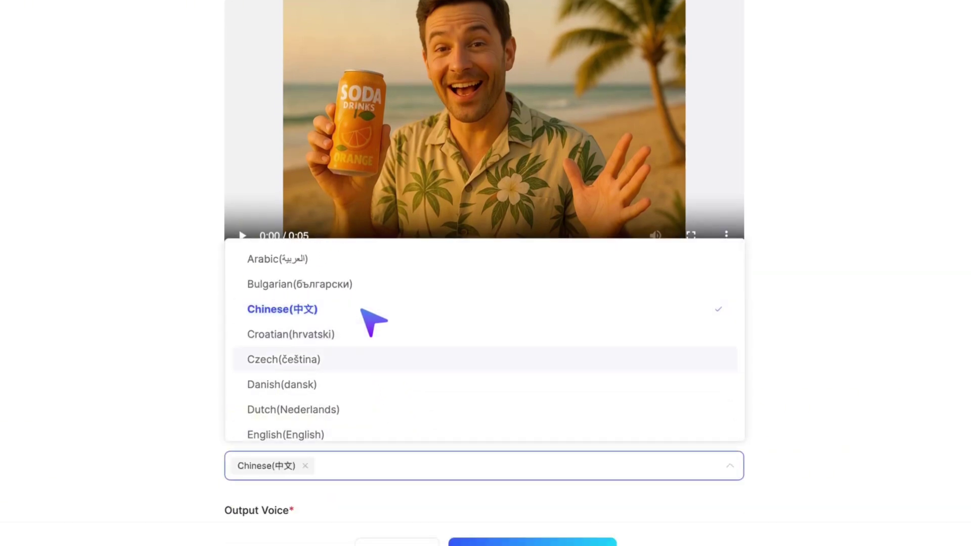
{"action": "key", "text": "Escape"}
{"action": "scroll", "coordinate": [327, 268], "scroll_direction": "down", "scroll_amount": 2}
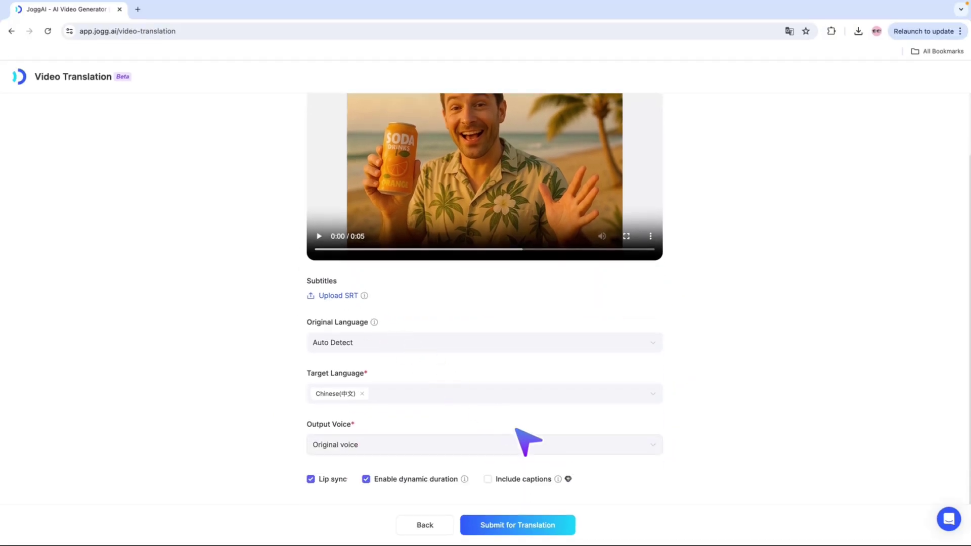
{"action": "left_click", "coordinate": [521, 443]}
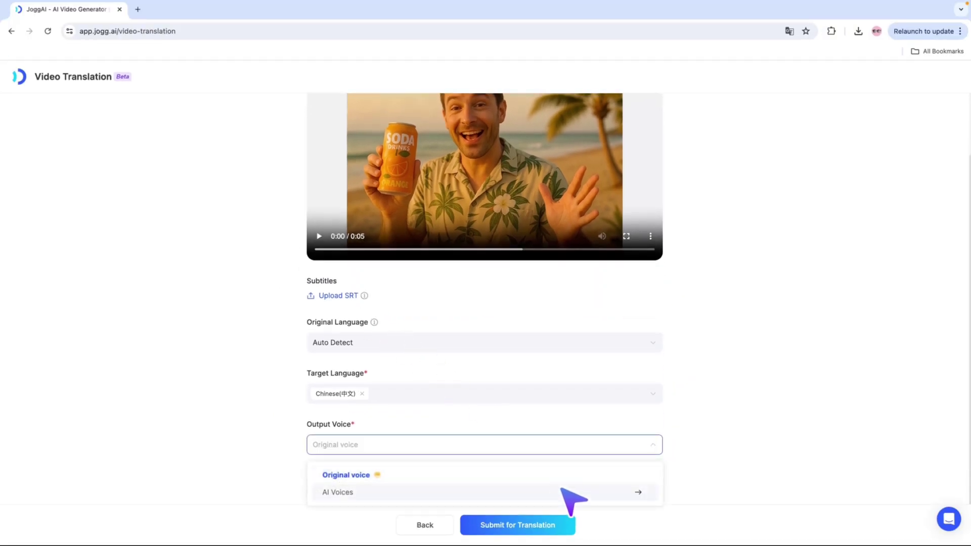
{"action": "left_click", "coordinate": [561, 490]}
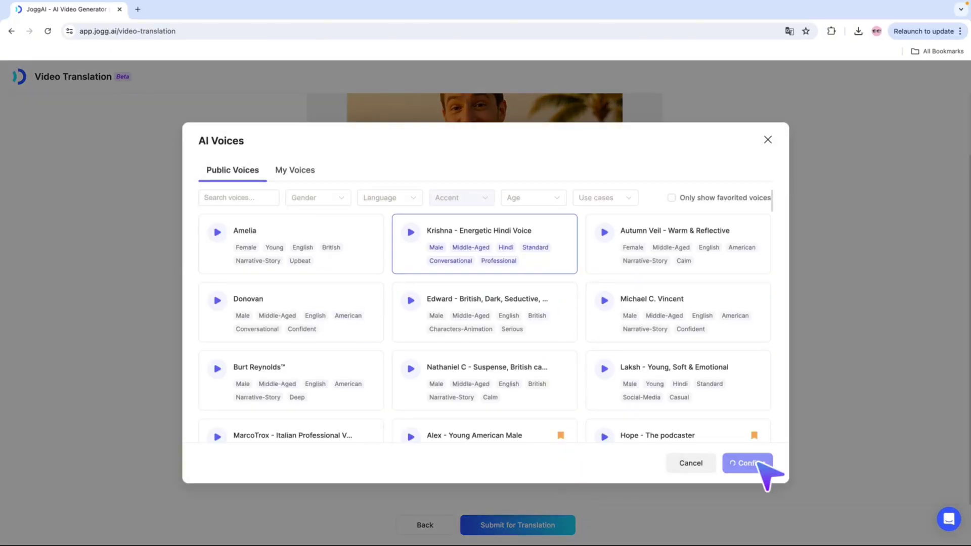